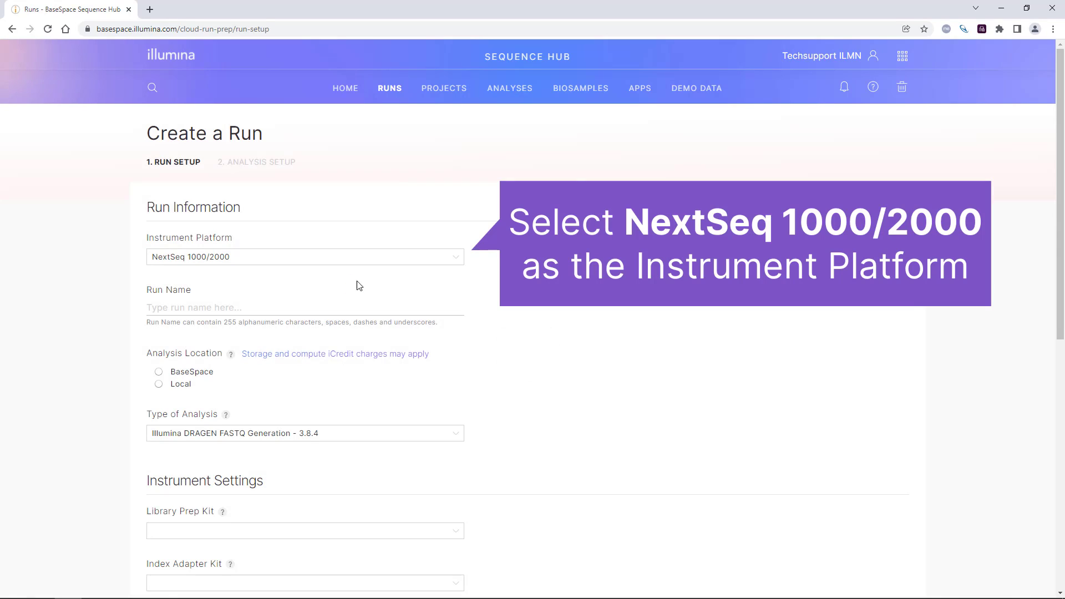
# Step: Name the run Test_Run_1
pyautogui.click(383, 304)
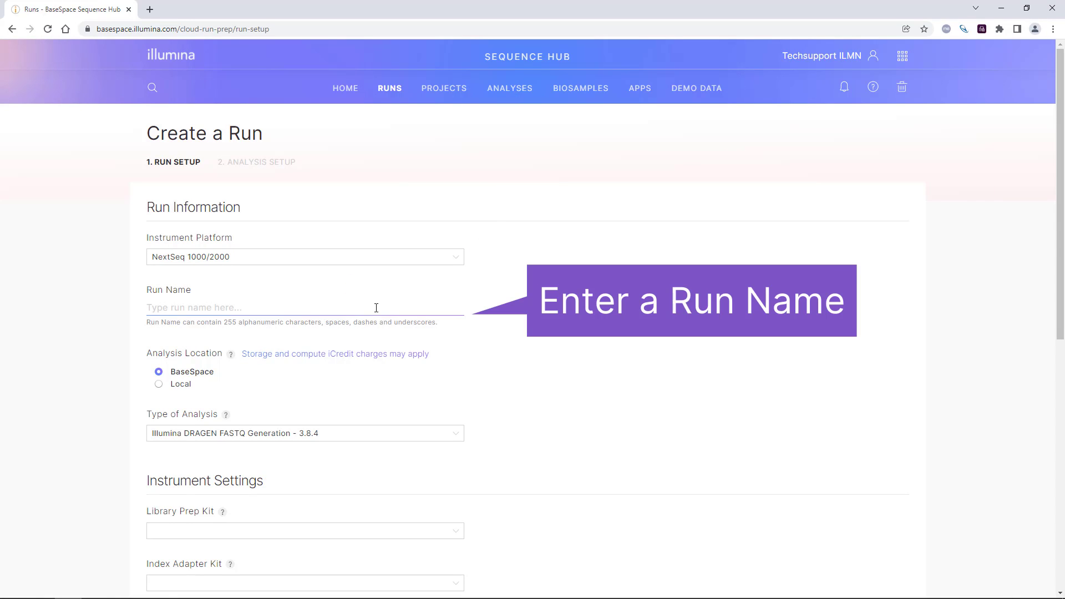
pyautogui.click(376, 307)
pyautogui.write('Test_Run_1')
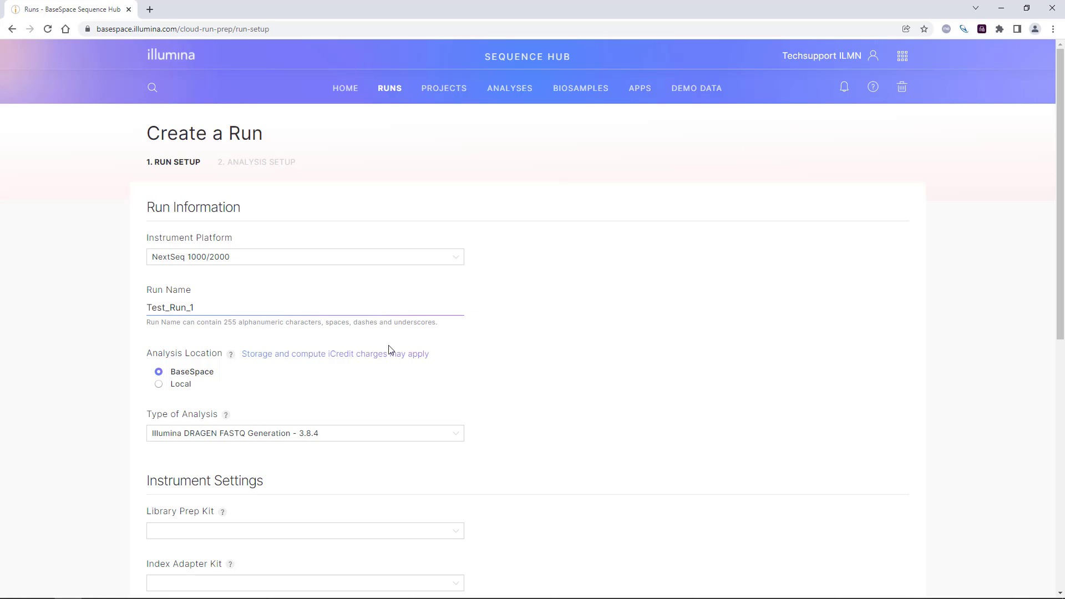
pyautogui.click(365, 393)
# Step: Set the analysis location to BaseSpace and the analysis type to Illumina DRAGEN FASTQ Generation version 3.8.4
pyautogui.scroll(-1, 344, 393)
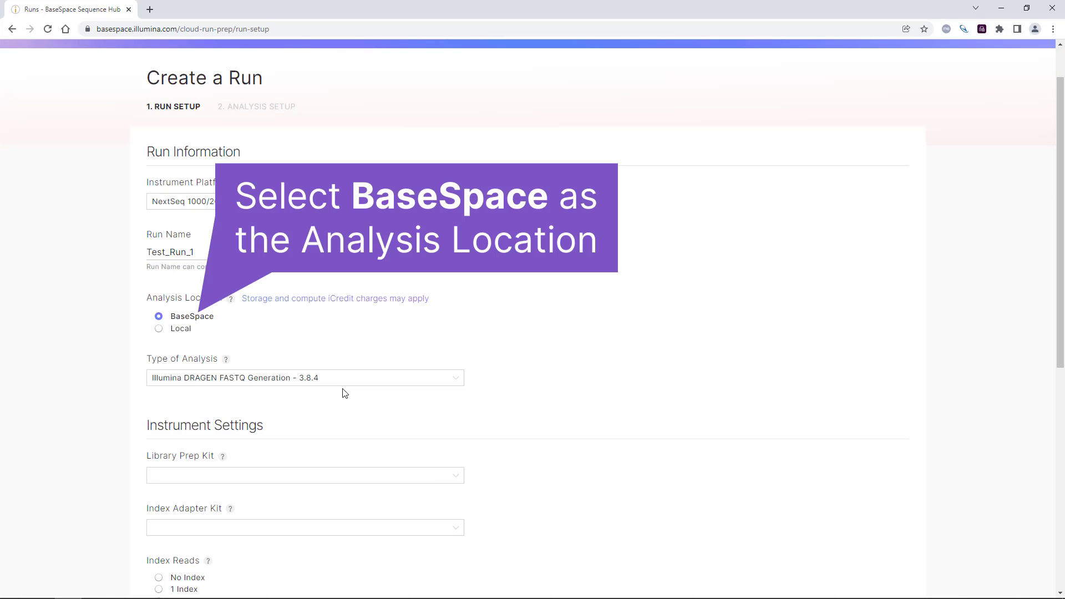
pyautogui.click(159, 316)
pyautogui.click(456, 383)
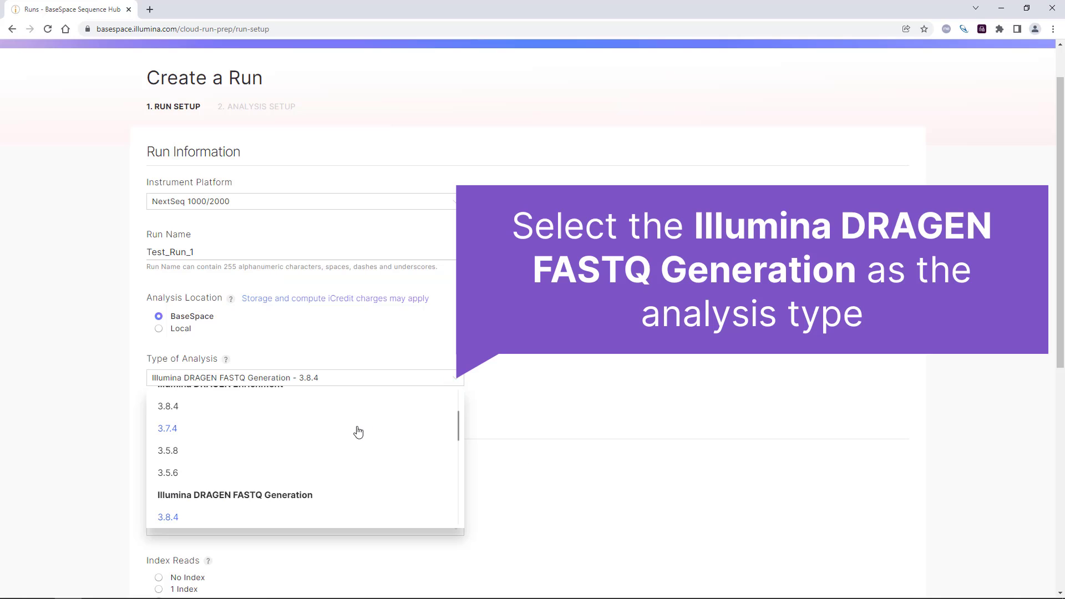
pyautogui.click(172, 516)
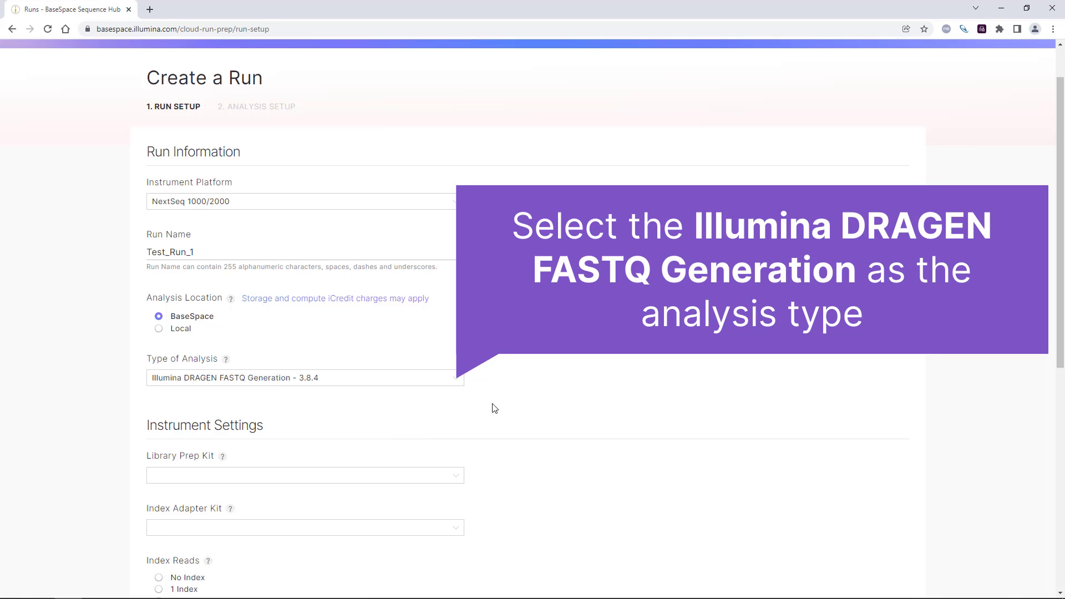
# Step: Choose Illumina DNA Prep as library prep kit and IDT for Illumina Nextera DNA Unique Dual Indexes Set A B C D as index adapter kit
pyautogui.scroll(-3, 495, 409)
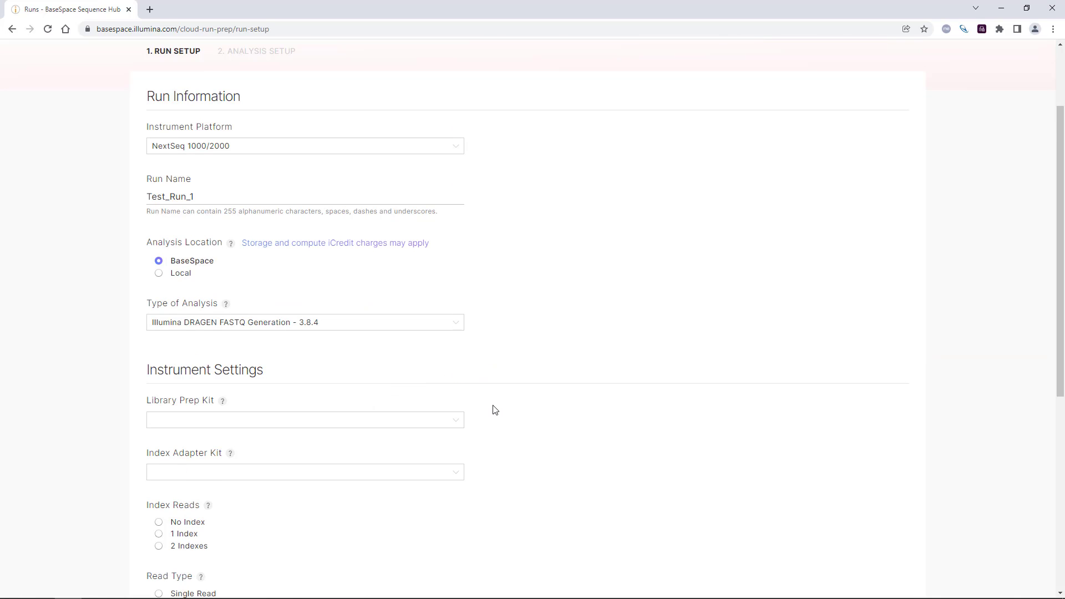
pyautogui.click(457, 314)
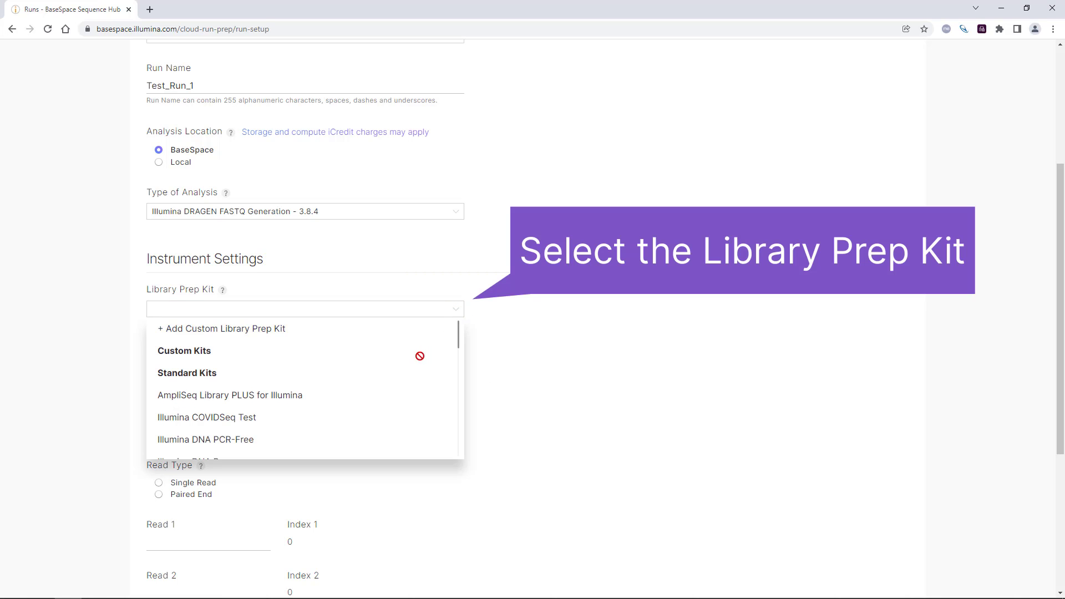
pyautogui.scroll(-1, 340, 413)
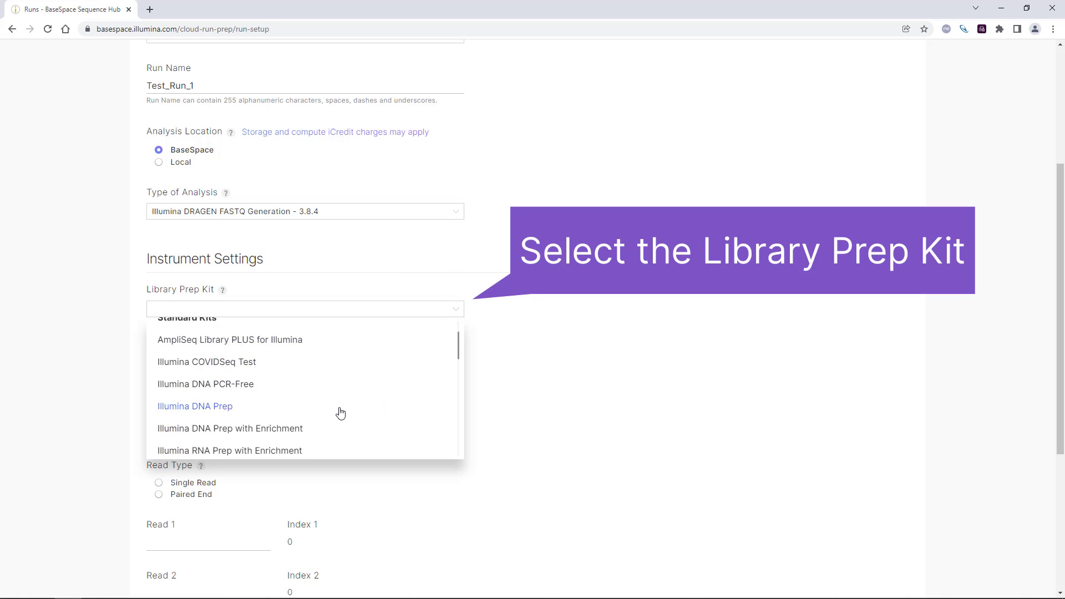
pyautogui.click(309, 410)
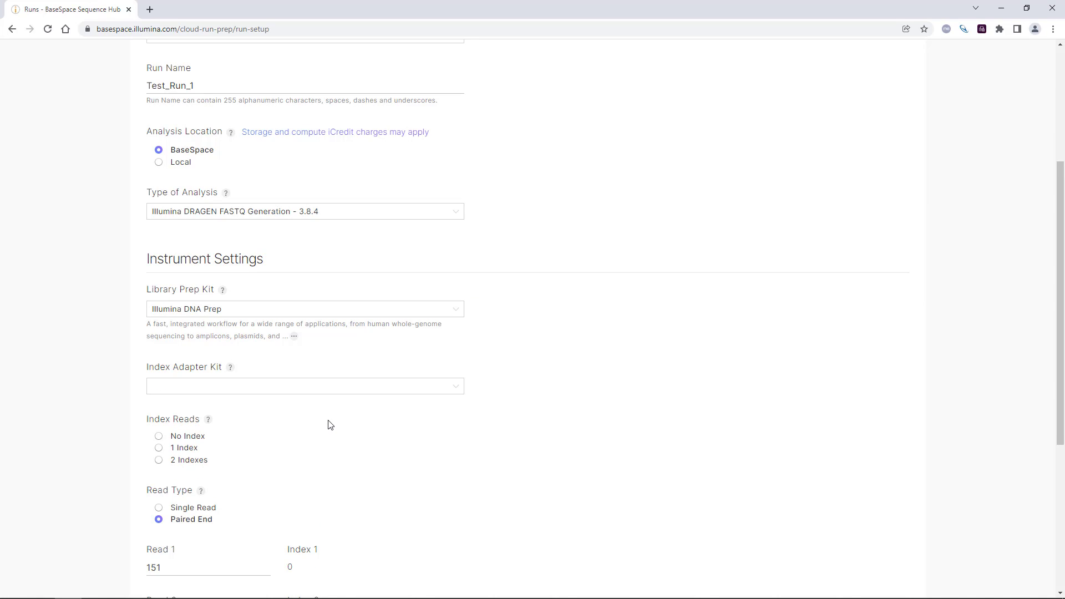
pyautogui.click(456, 386)
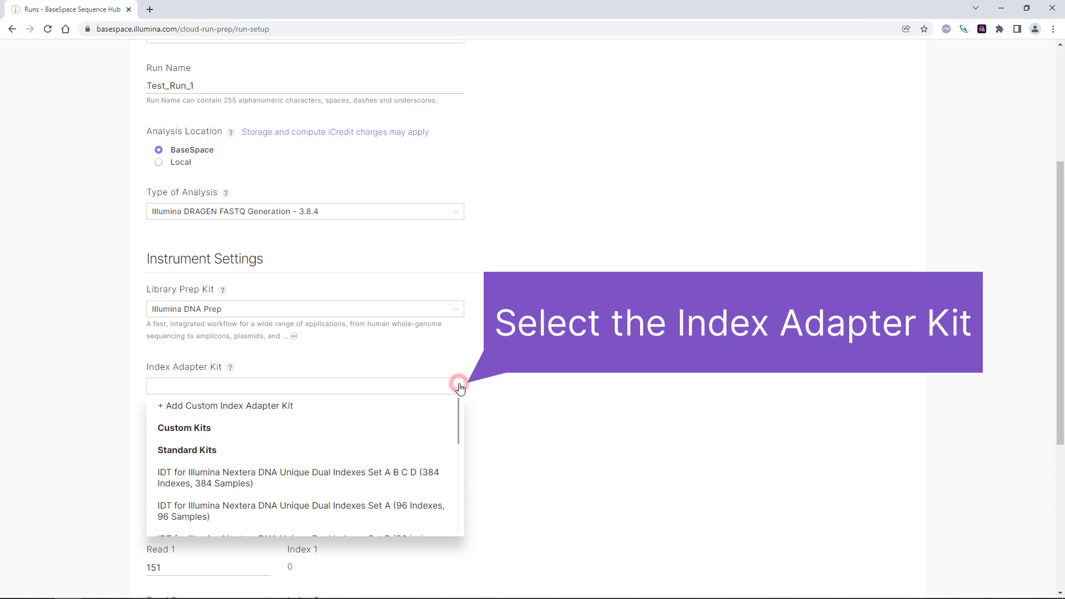
pyautogui.click(344, 476)
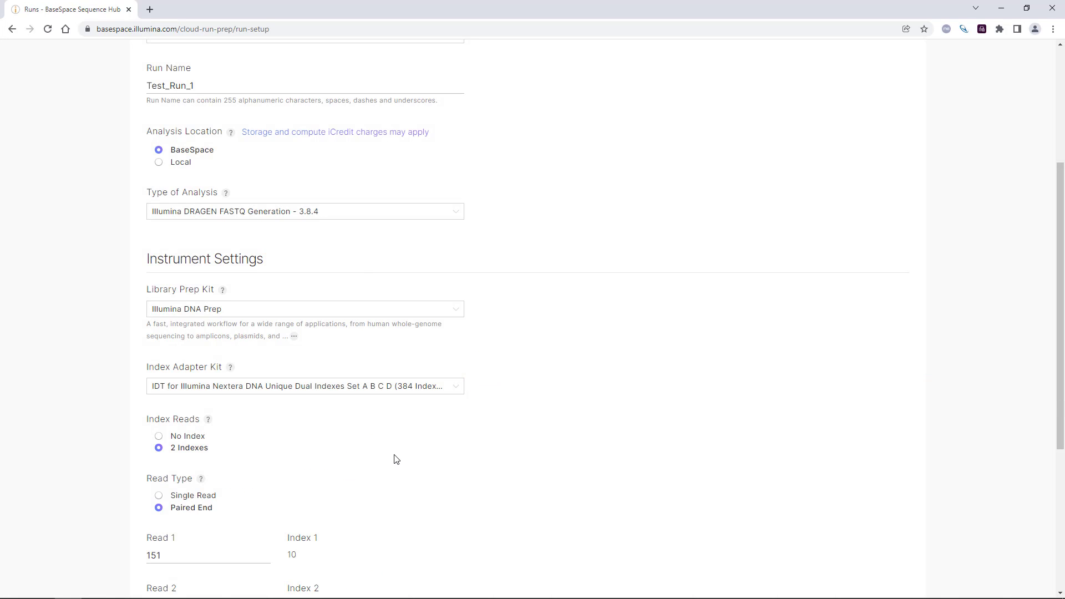
# Step: Set the lengths of Read 1 and Read 2 to 150 each
pyautogui.scroll(-1, 396, 460)
pyautogui.click(219, 498)
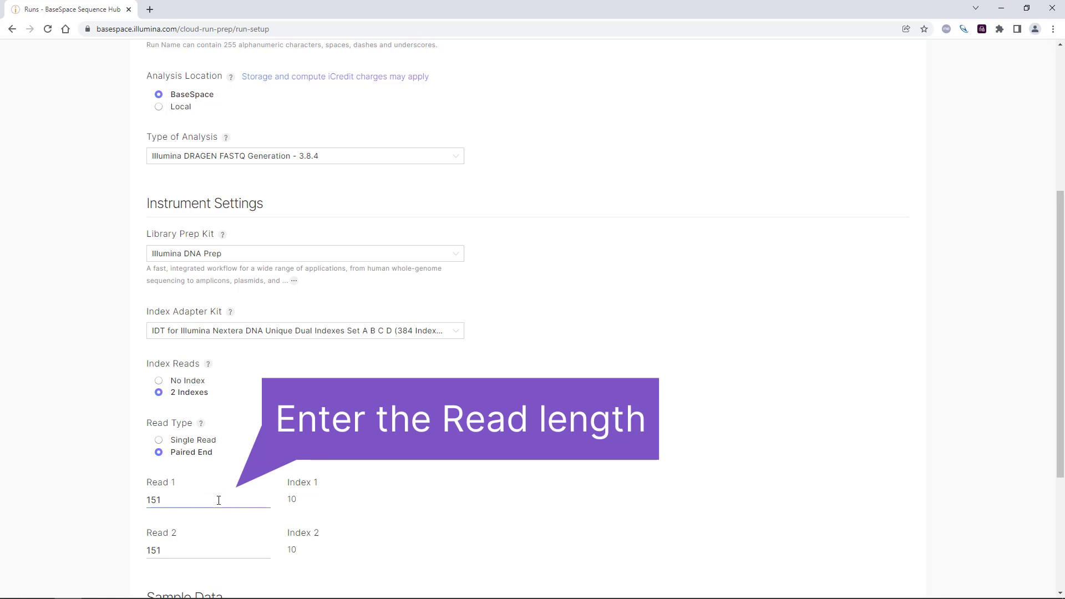
pyautogui.press('BackSpace')
pyautogui.write('0')
pyautogui.scroll(-1, 222, 499)
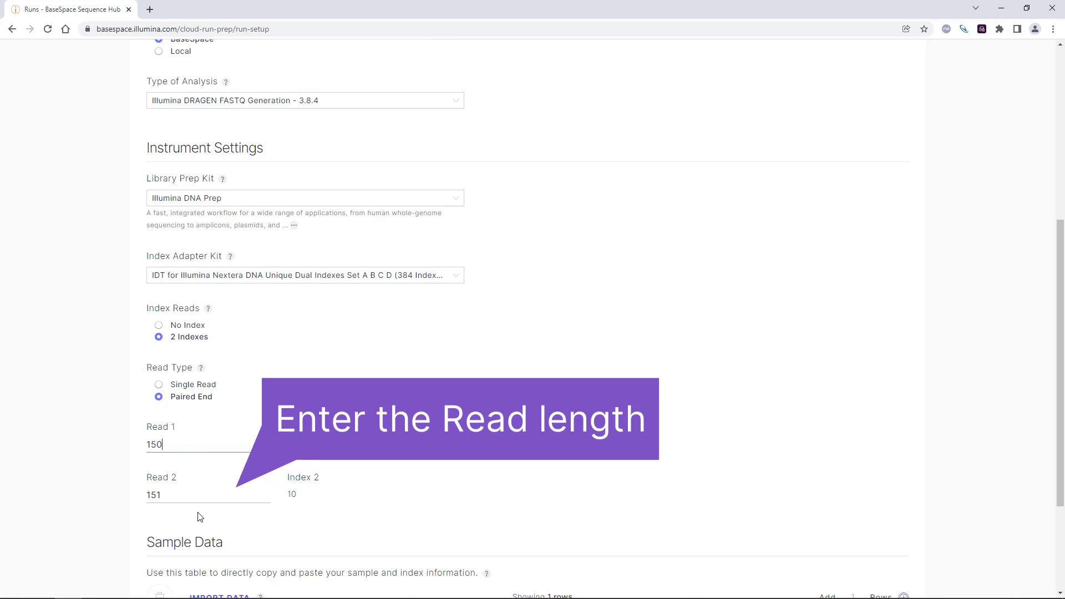
pyautogui.click(198, 502)
pyautogui.press('BackSpace')
pyautogui.write('0')
pyautogui.click(386, 464)
# Step: Fill the first sample row with sample ID sample_1 and well position A-A01
pyautogui.scroll(-3, 393, 464)
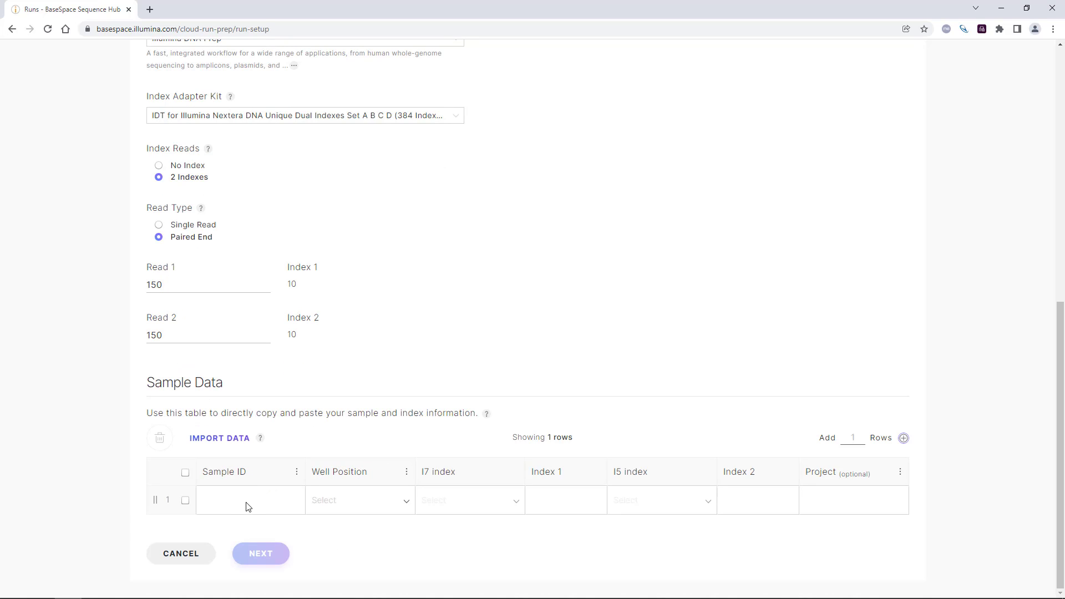
pyautogui.click(248, 507)
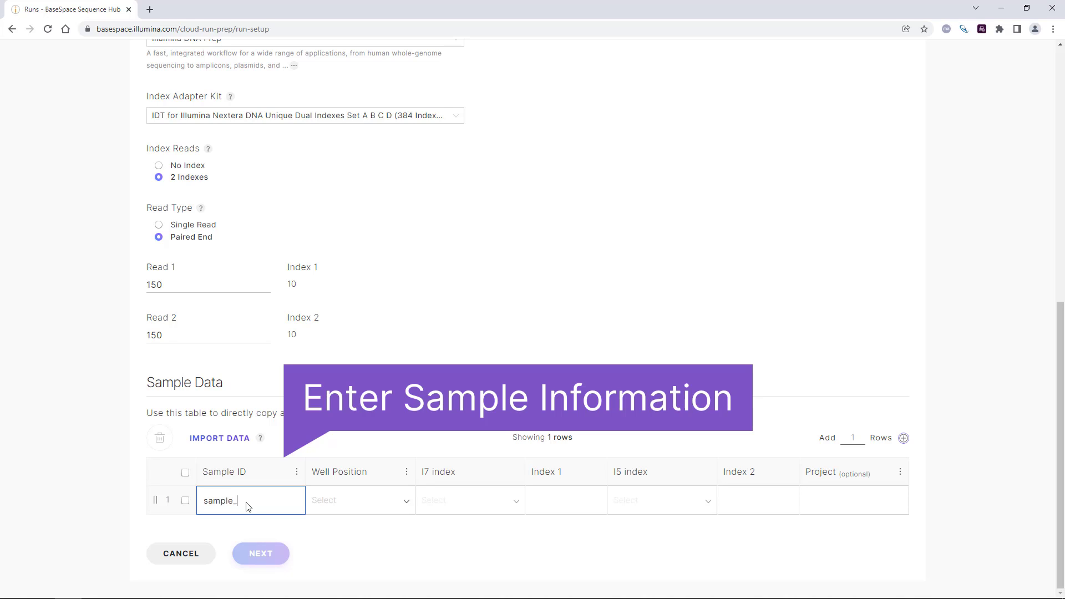
pyautogui.write('sample_1')
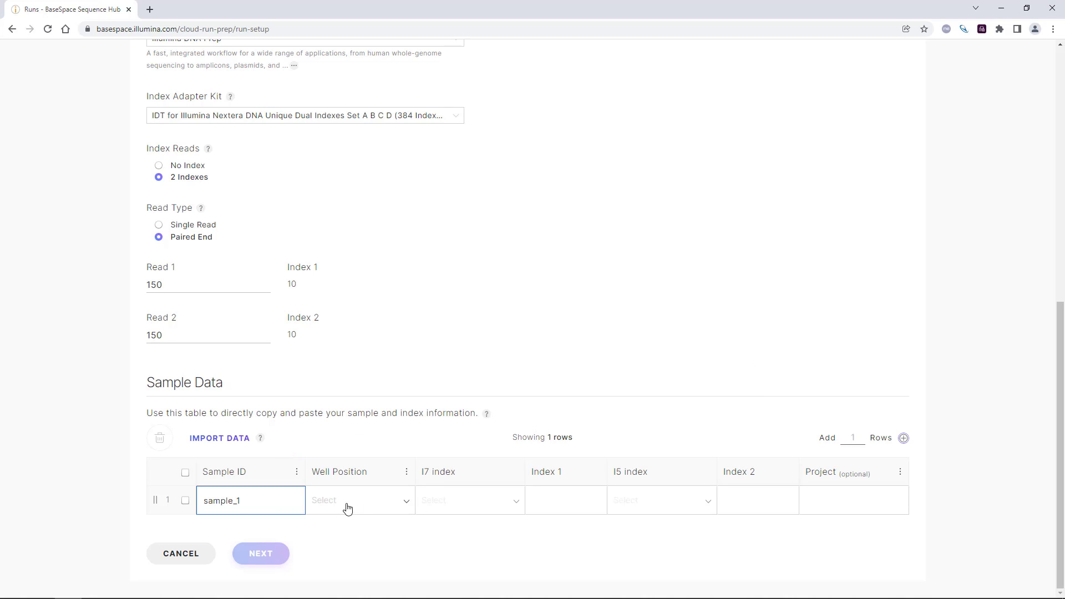
pyautogui.click(398, 503)
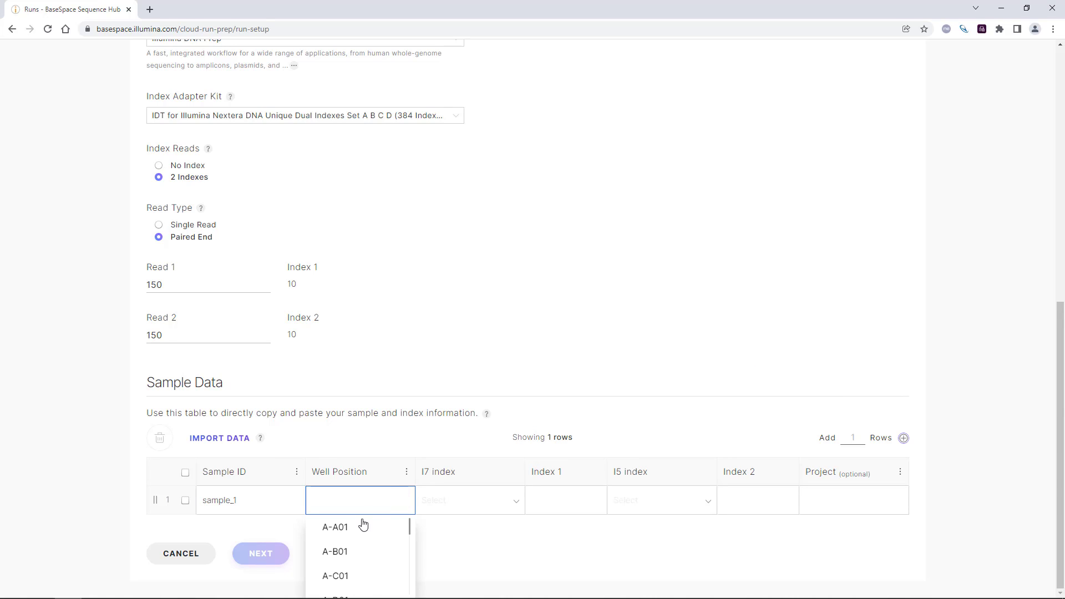
pyautogui.click(338, 532)
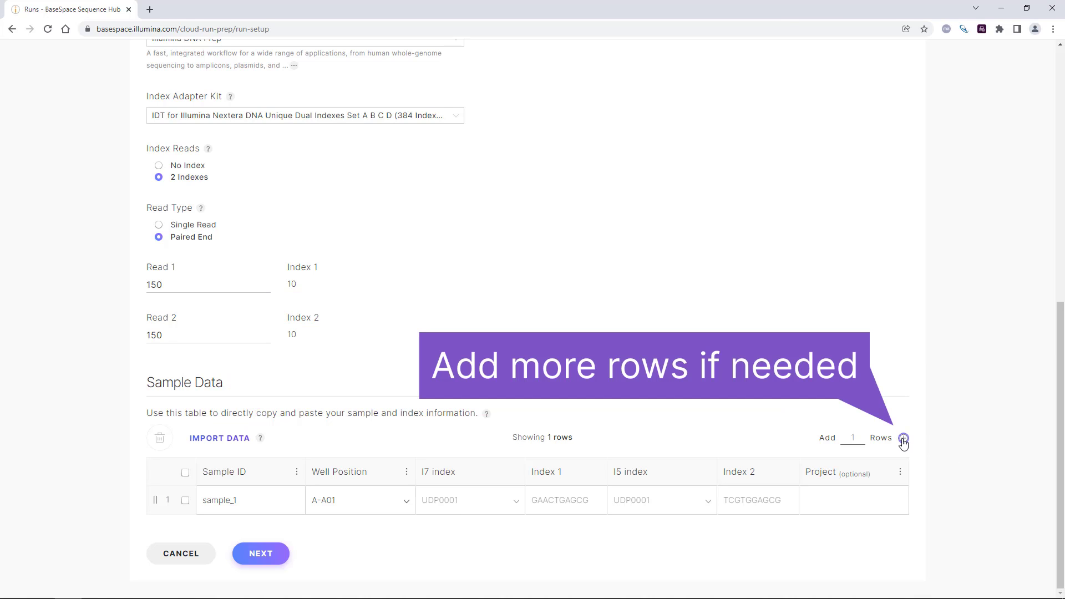
# Step: Add two rows to the sample table and fill row 2 with sample ID sample_2 and well position A-B01
pyautogui.click(903, 439)
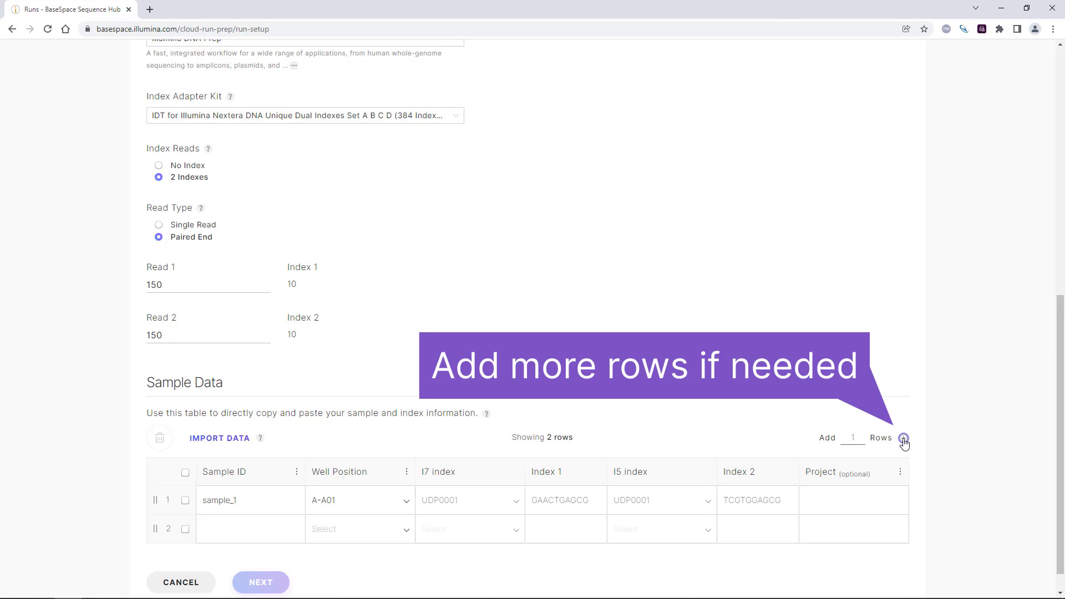
pyautogui.click(904, 439)
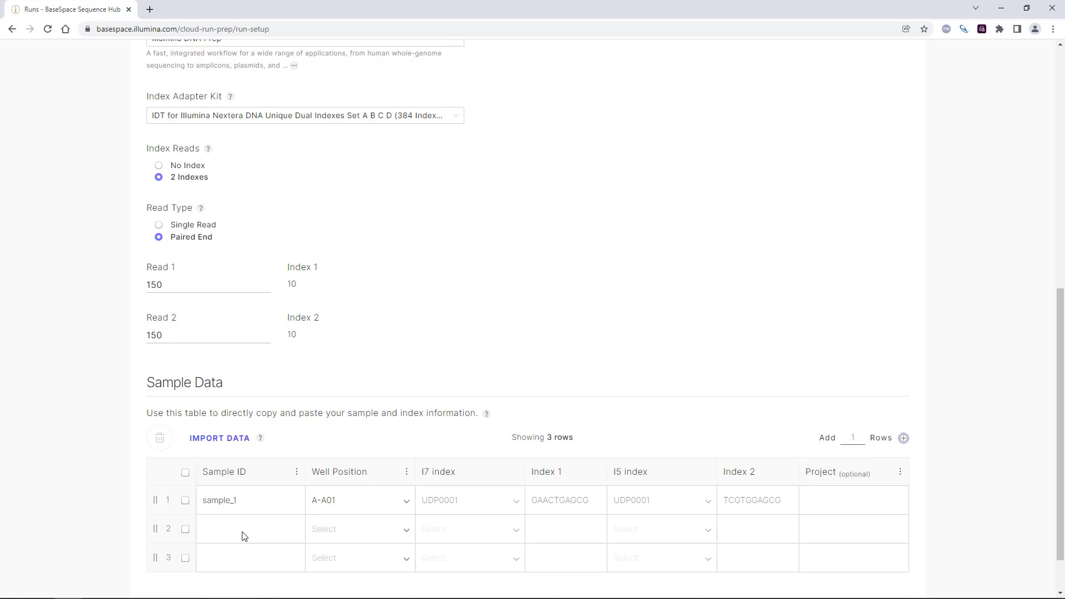
pyautogui.click(223, 534)
pyautogui.write('sam')
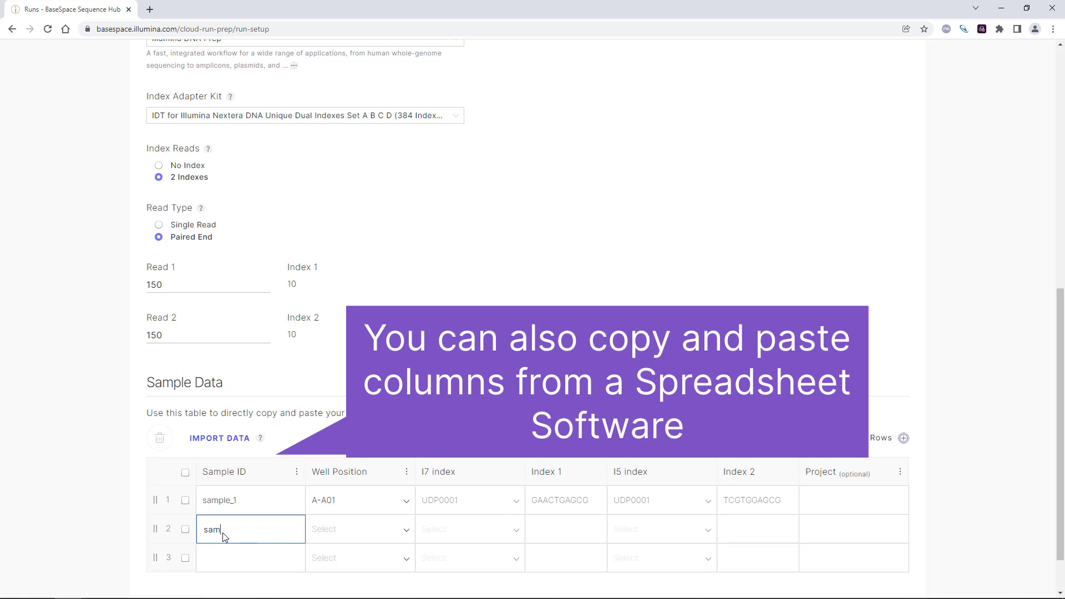
pyautogui.write('ple_2')
pyautogui.click(402, 530)
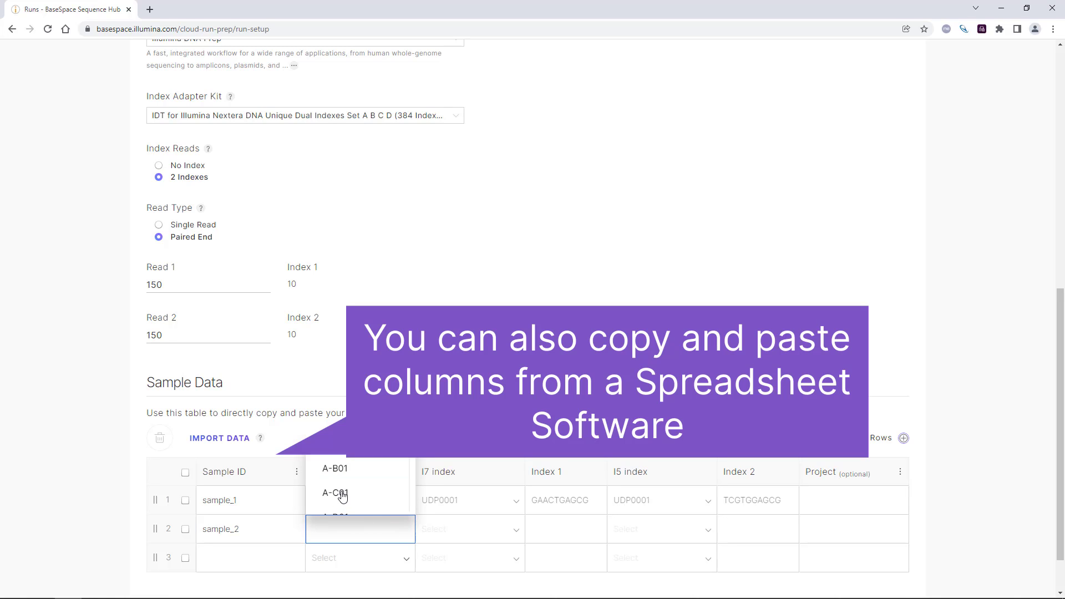
pyautogui.click(336, 469)
# Step: Fill row 3 of the sample table with sample ID sample_3 and well position A-C01
pyautogui.click(264, 559)
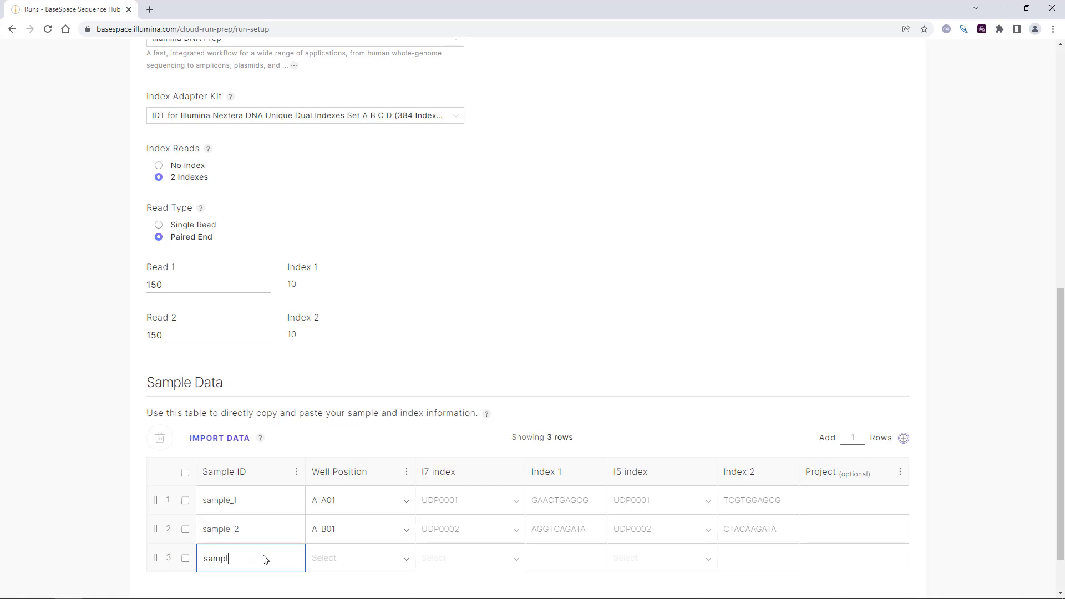
pyautogui.write('sample_3')
pyautogui.click(397, 558)
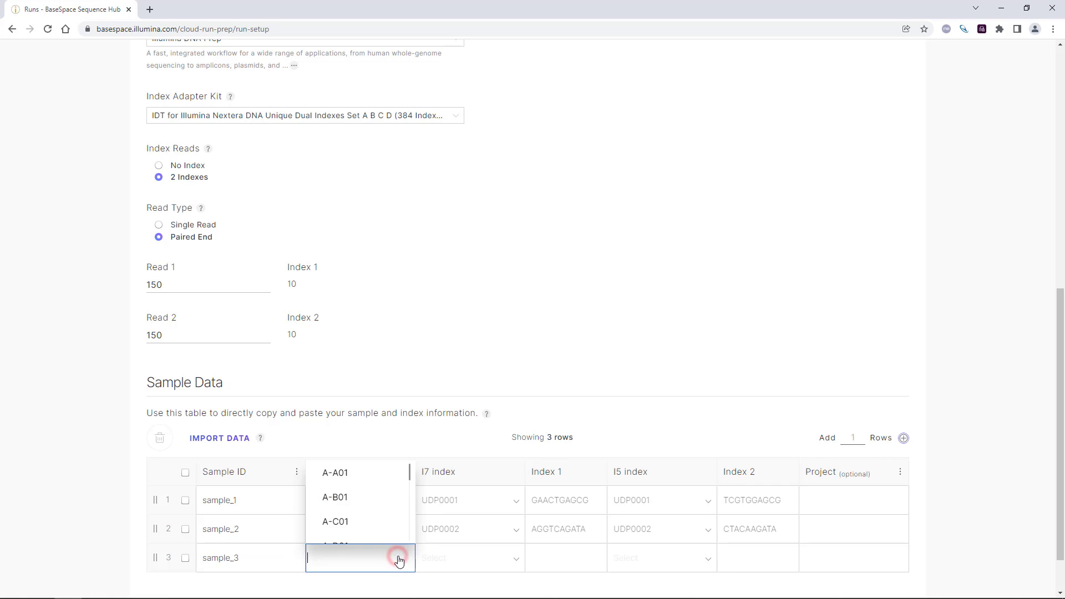
pyautogui.click(336, 522)
# Step: Continue to the analysis setup and submit the run with the optional settings left blank
pyautogui.scroll(-1, 396, 453)
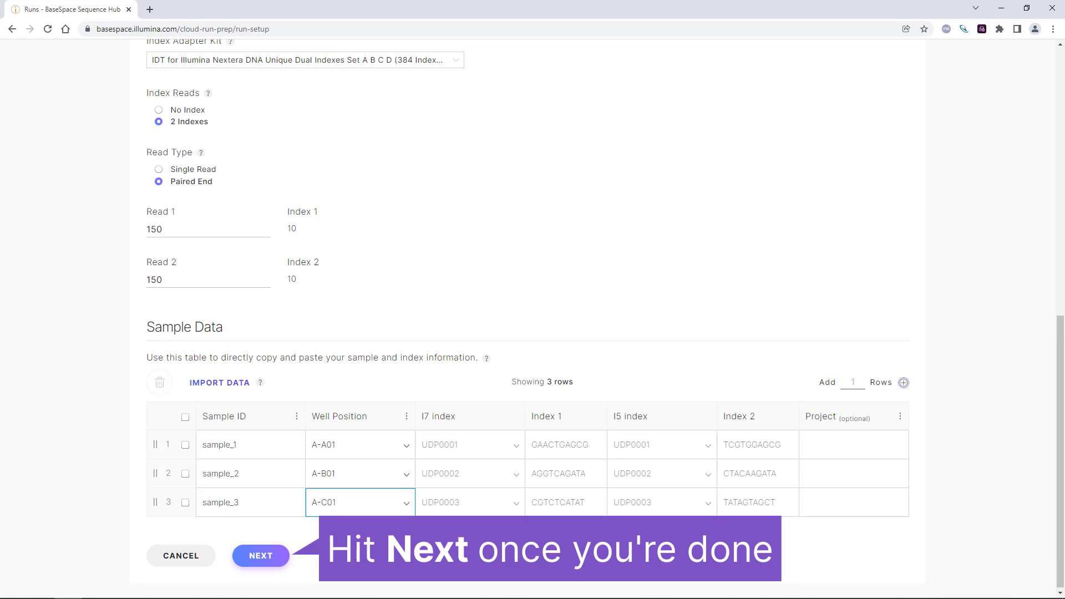
pyautogui.click(267, 559)
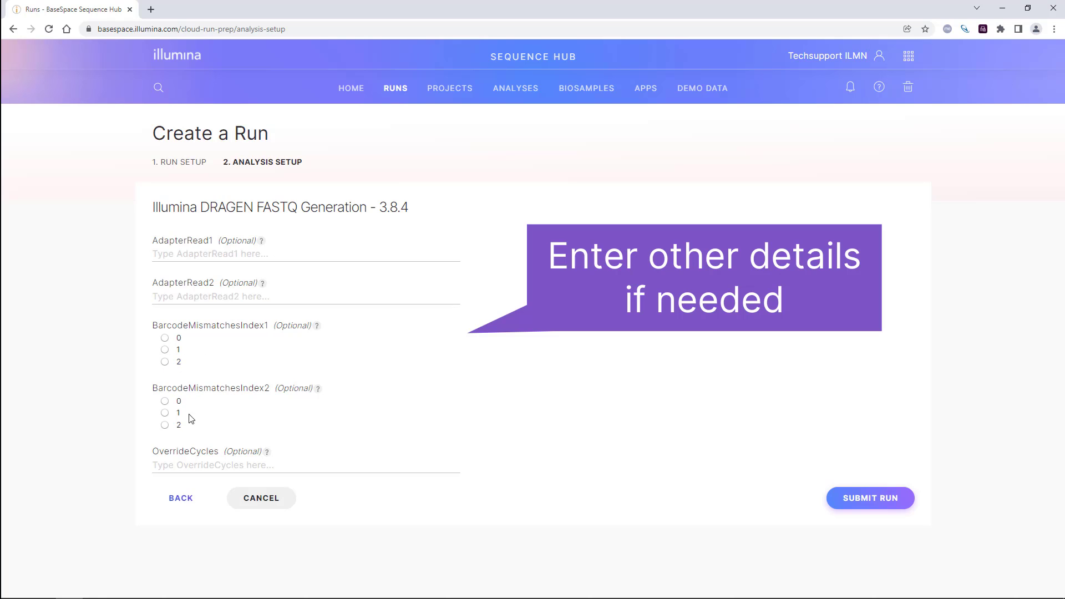
pyautogui.click(865, 504)
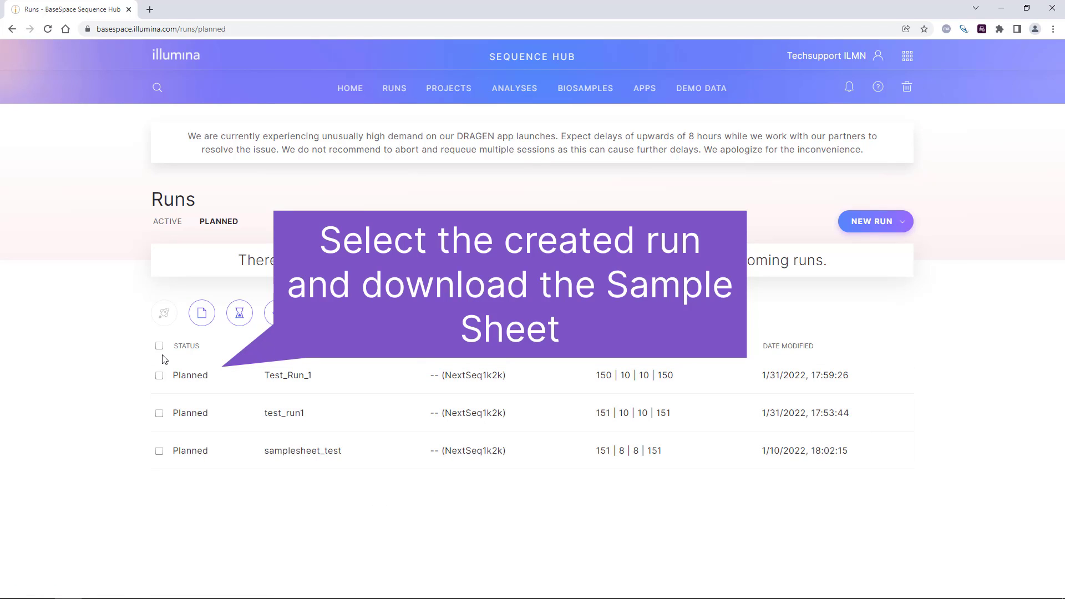
# Step: Download the sample sheet of the planned run Test_Run_1
pyautogui.click(159, 376)
pyautogui.click(204, 320)
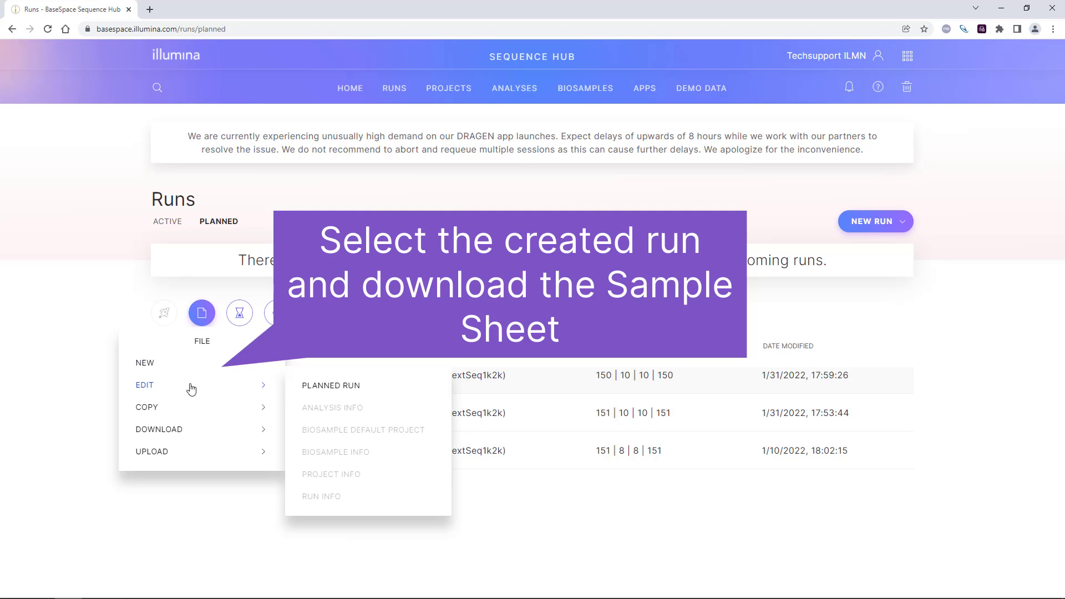
pyautogui.moveTo(269, 437)
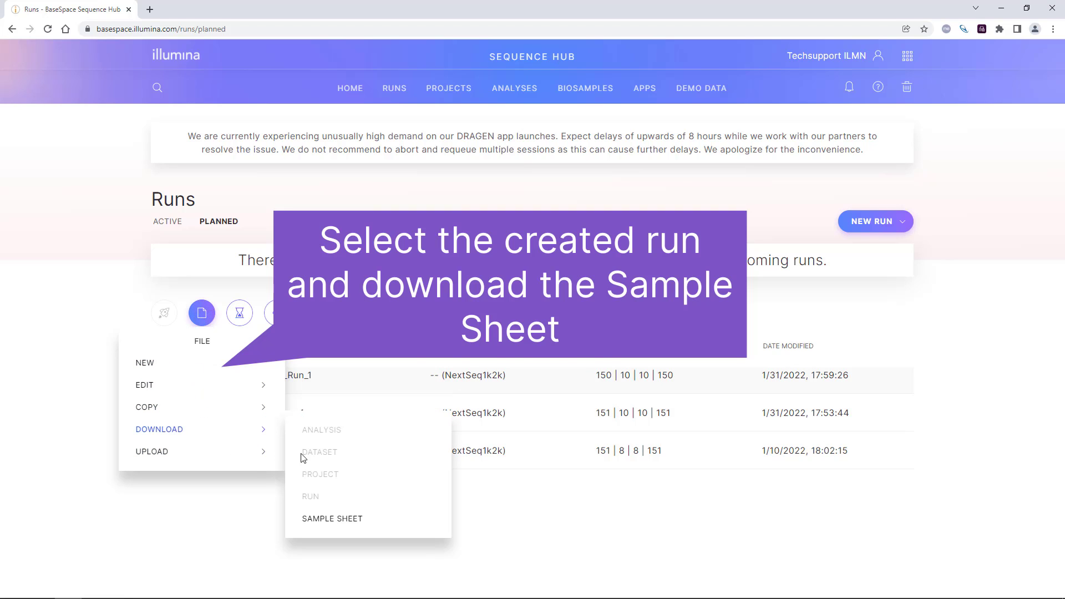
pyautogui.click(319, 515)
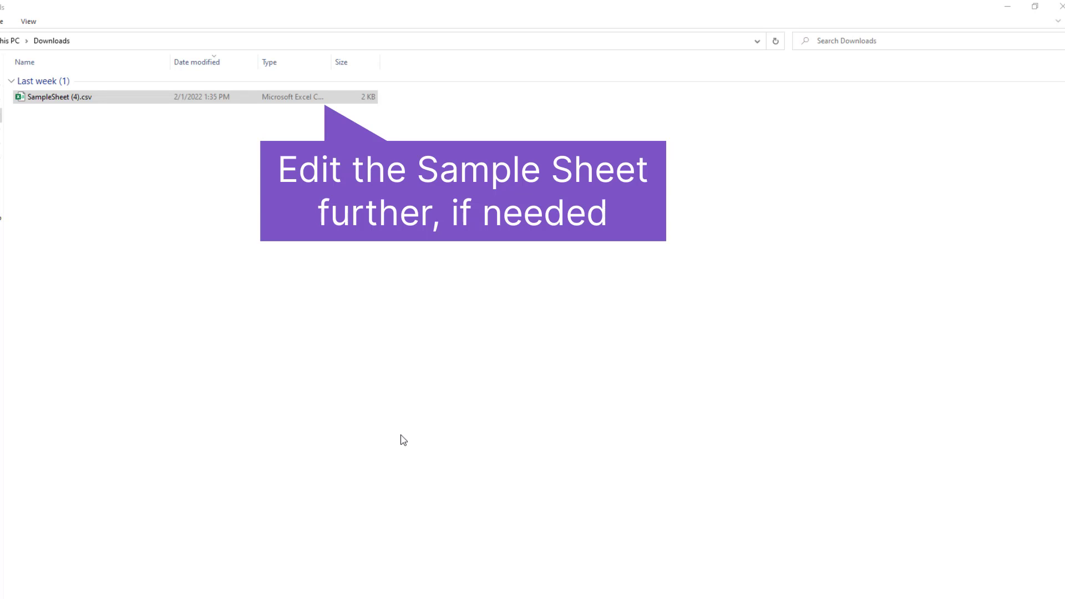
# Step: Open SampleSheet (4).csv from the Downloads folder in Excel and widen column A to fit its setting names
pyautogui.rightClick(143, 101)
pyautogui.click(161, 111)
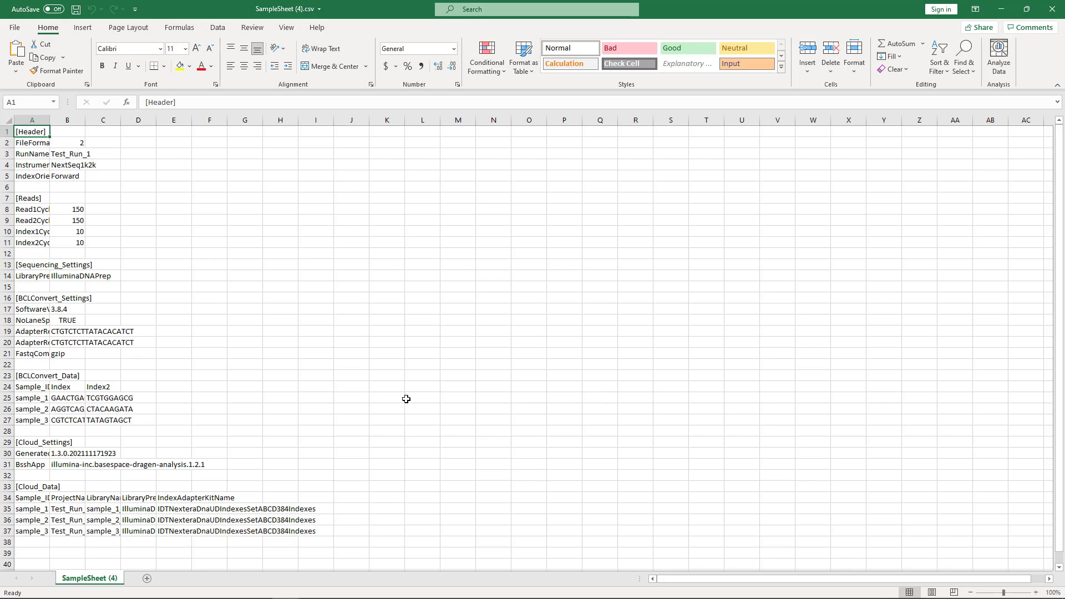
pyautogui.moveTo(50, 120); pyautogui.dragTo(82, 120)
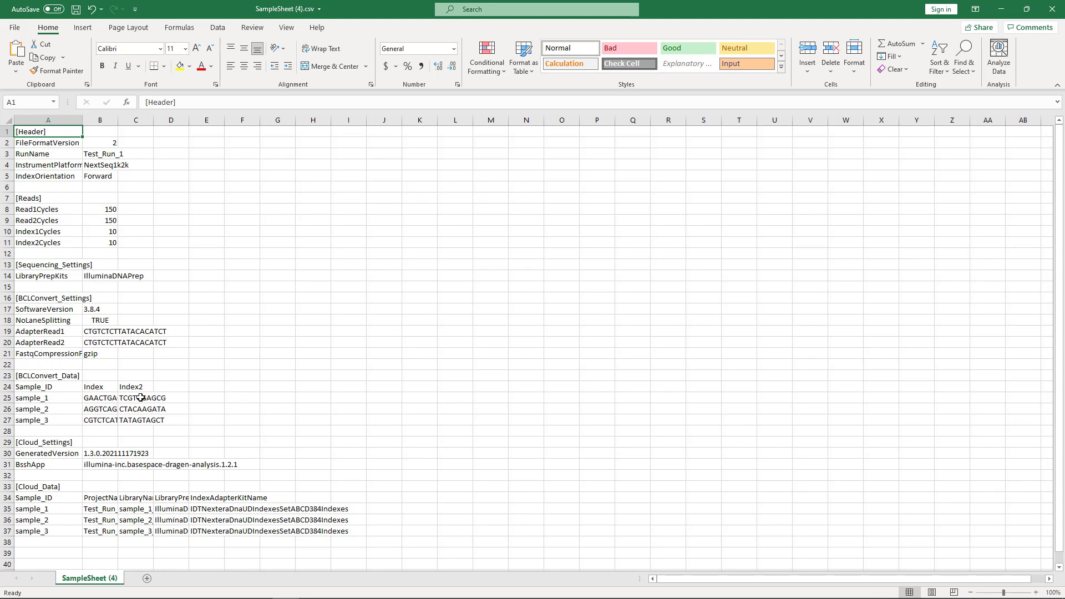
# Step: Add an OverrideCycles setting with the value Y150;I10;U10;Y150 in row 22, below FastqCompressionFormat
pyautogui.click(32, 363)
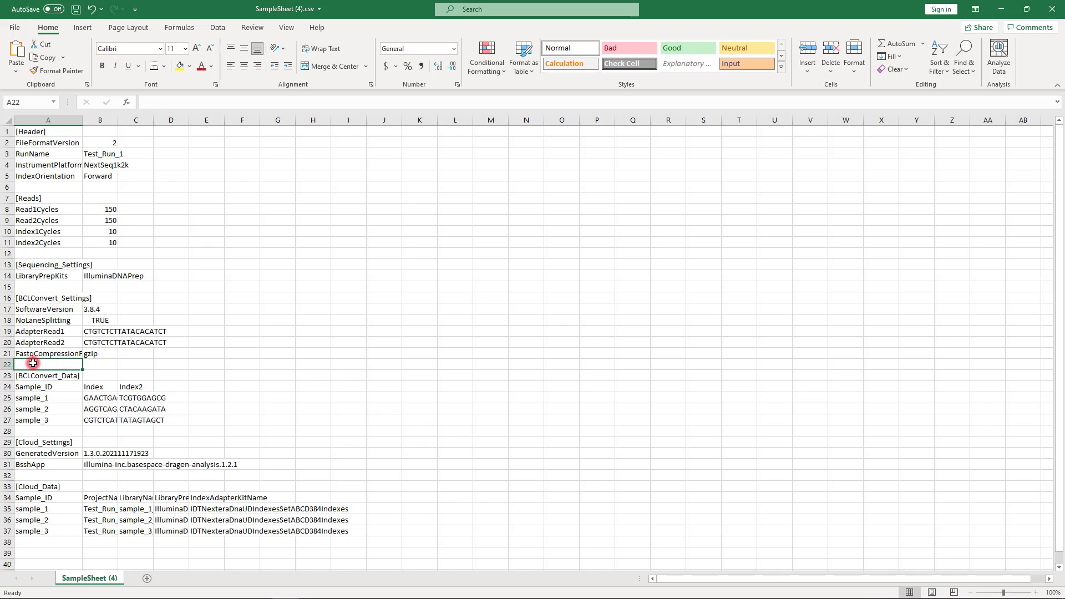
pyautogui.write('OverrideCycles')
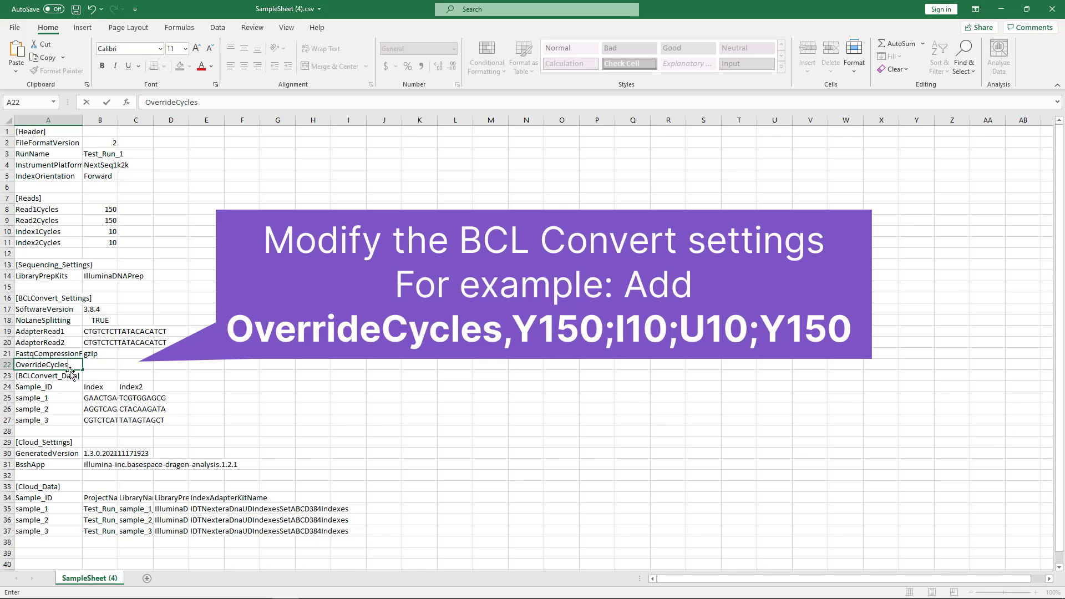
pyautogui.click(94, 367)
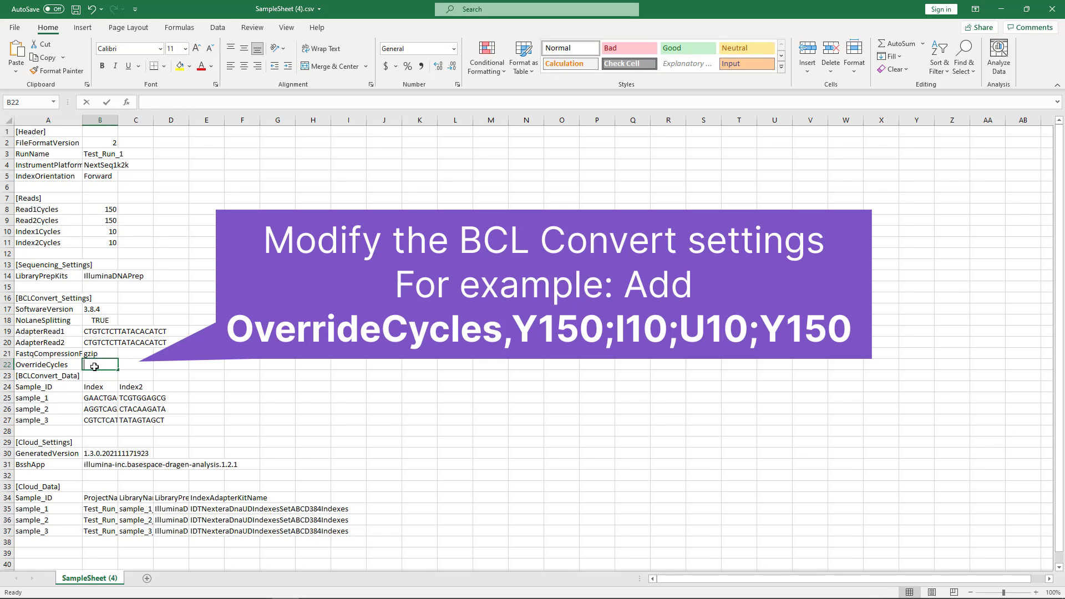
pyautogui.write('Y150;I10;U10;Y150')
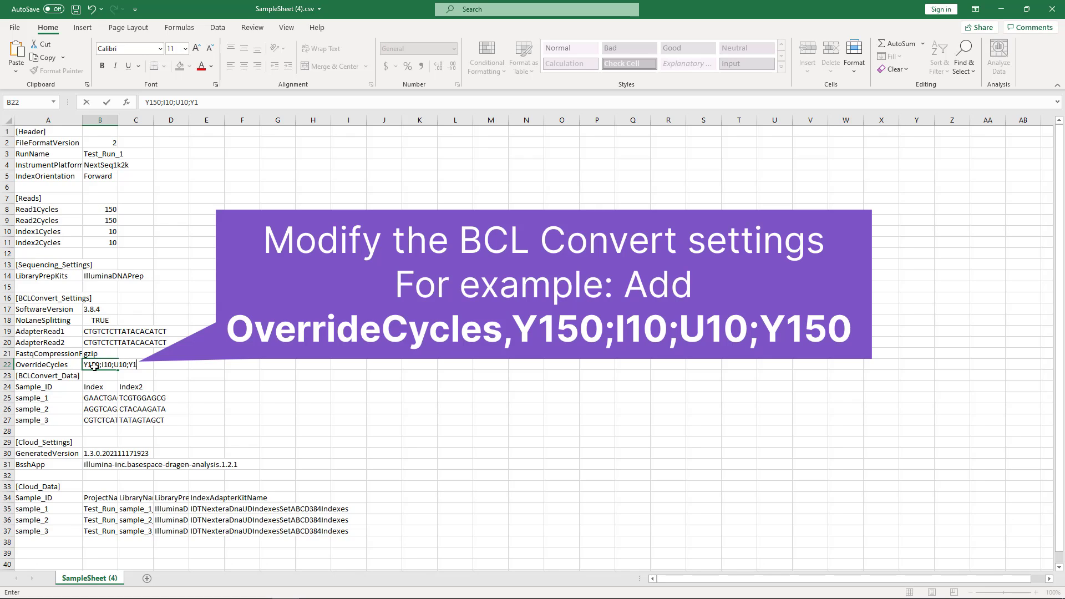
pyautogui.click(103, 400)
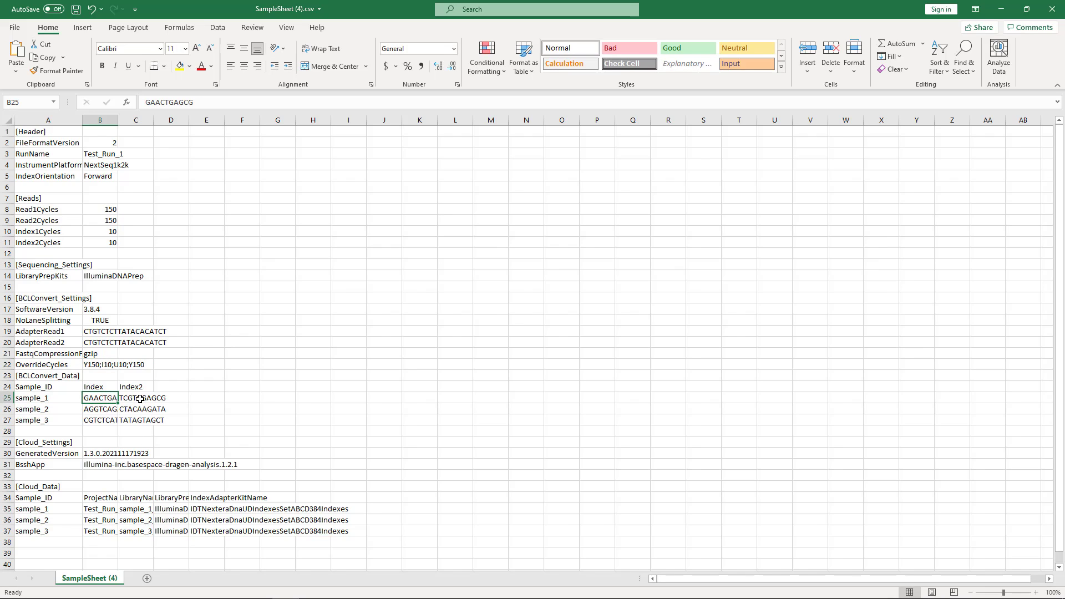
# Step: Clear the Index2 header and its three index sequences from the [BCLConvert_Data] section
pyautogui.moveTo(135, 388); pyautogui.dragTo(126, 420)
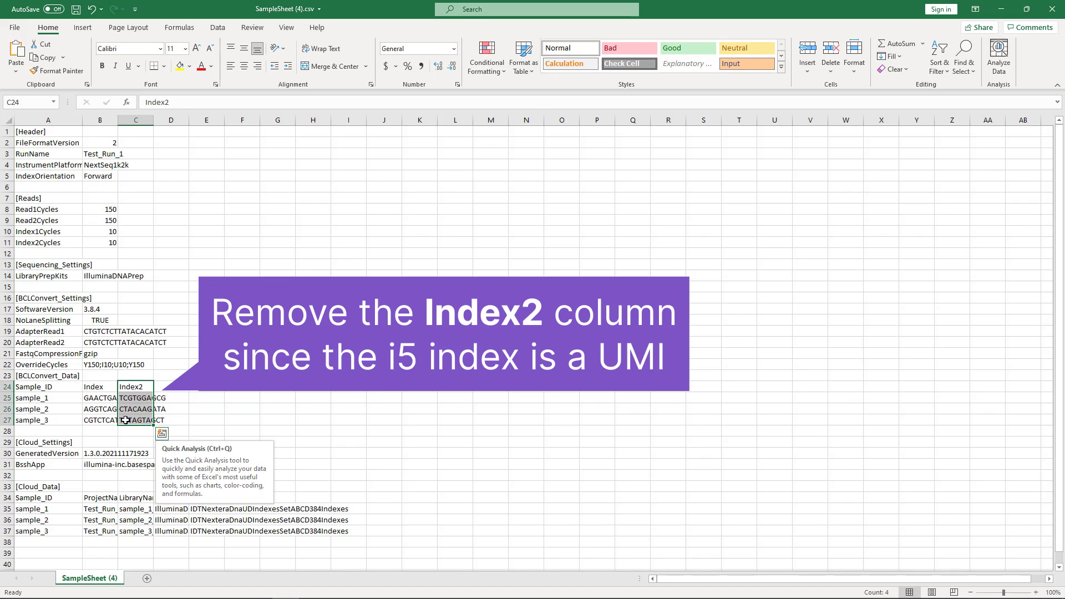
pyautogui.press('Delete')
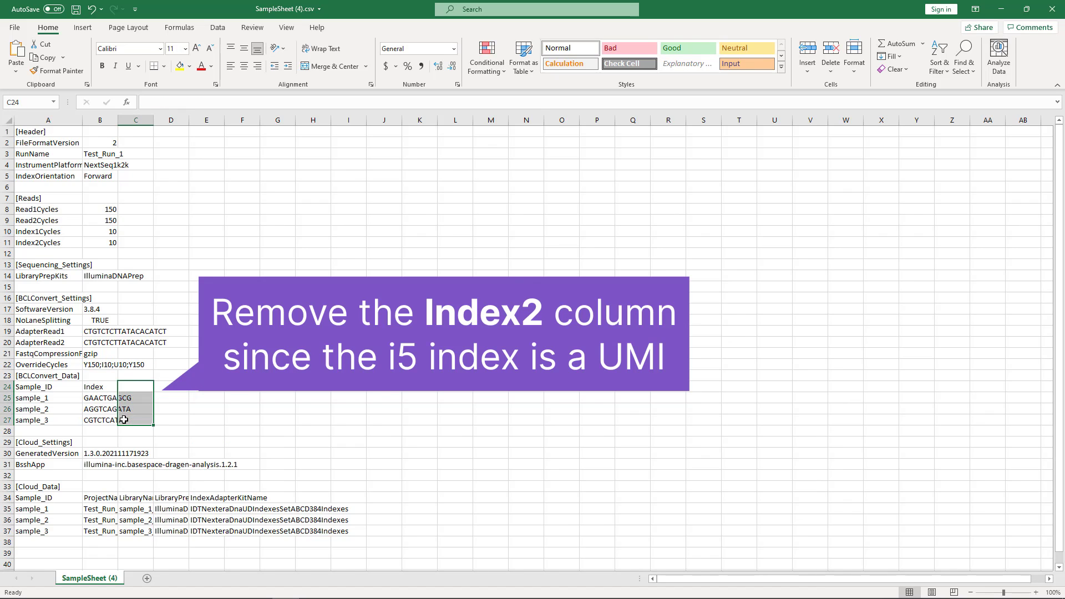
pyautogui.click(186, 396)
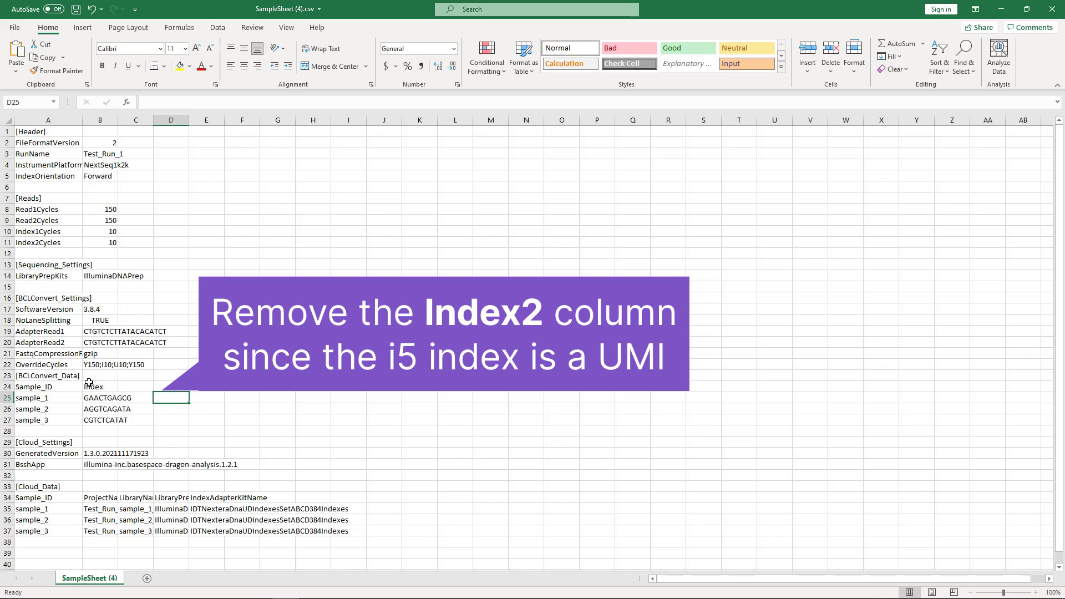
# Step: Insert an empty row above the [BCLConvert_Data] heading and save the sample sheet
pyautogui.rightClick(4, 376)
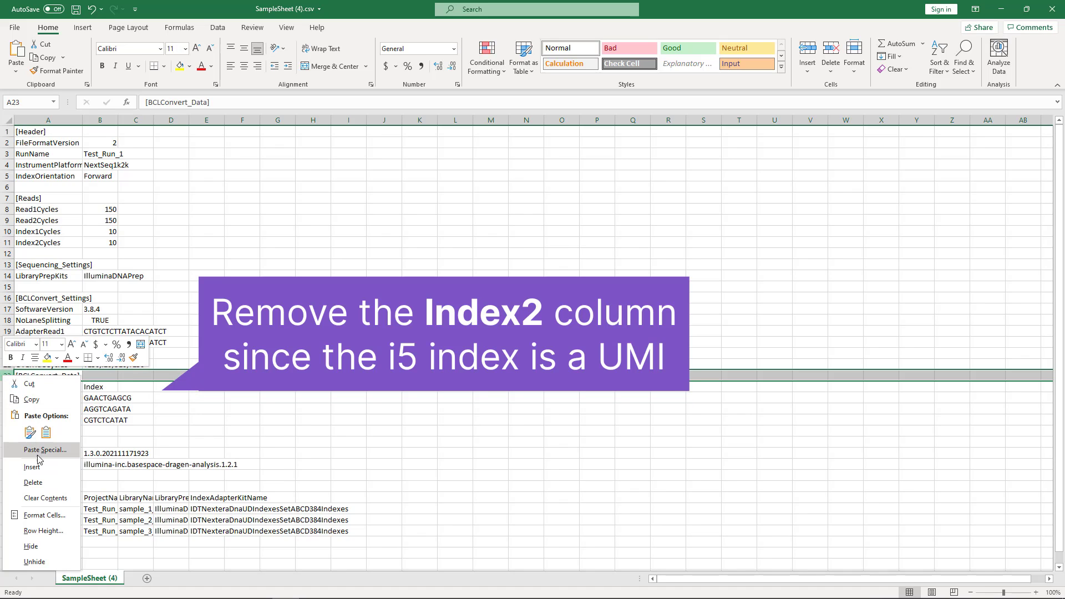
pyautogui.click(35, 465)
pyautogui.click(231, 354)
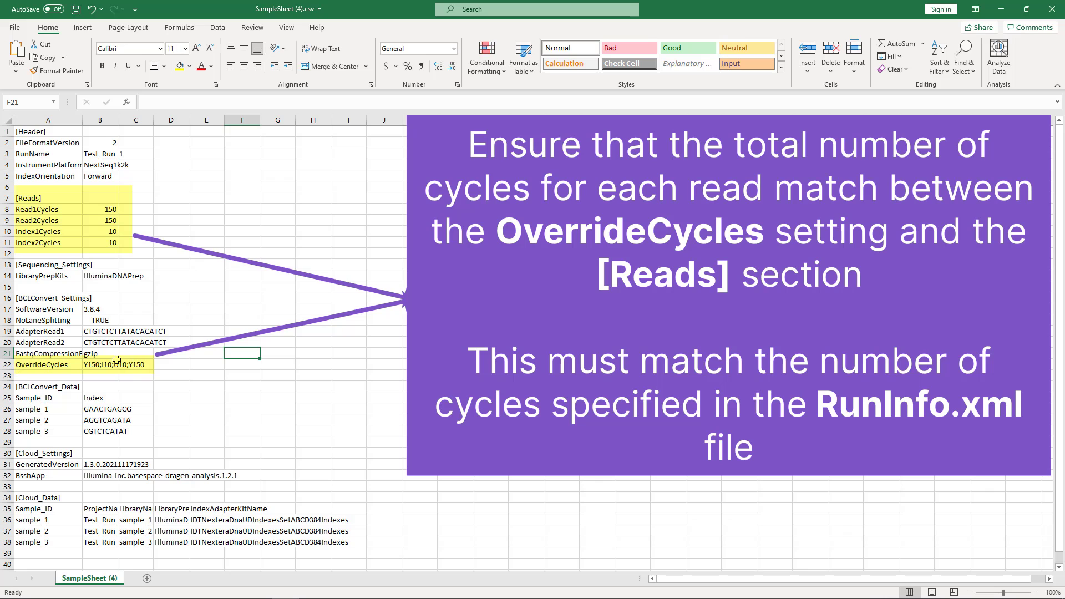
pyautogui.scroll(-1, 159, 373)
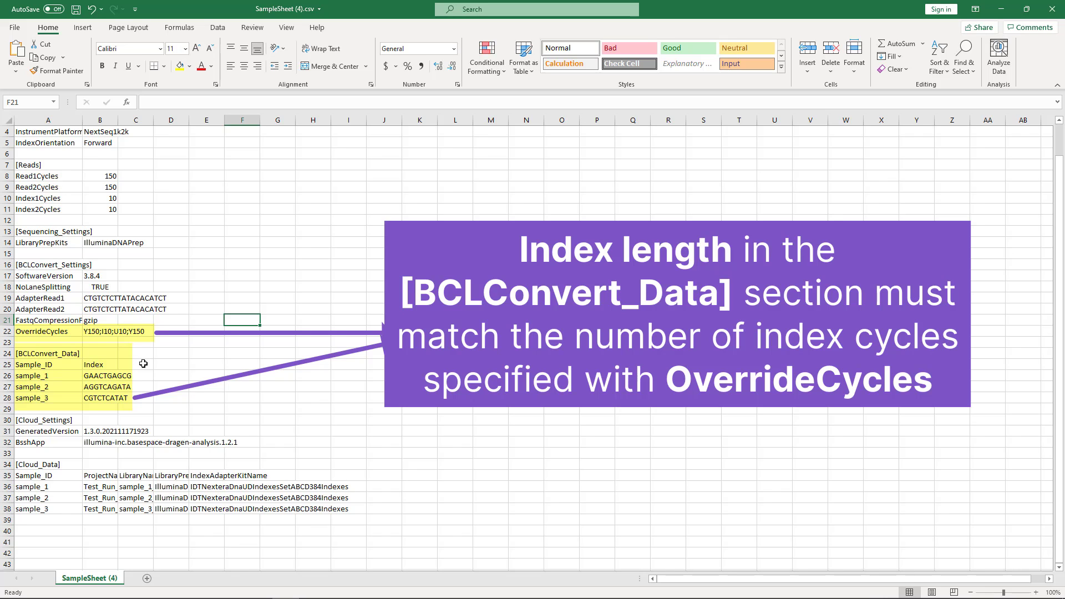
pyautogui.click(14, 28)
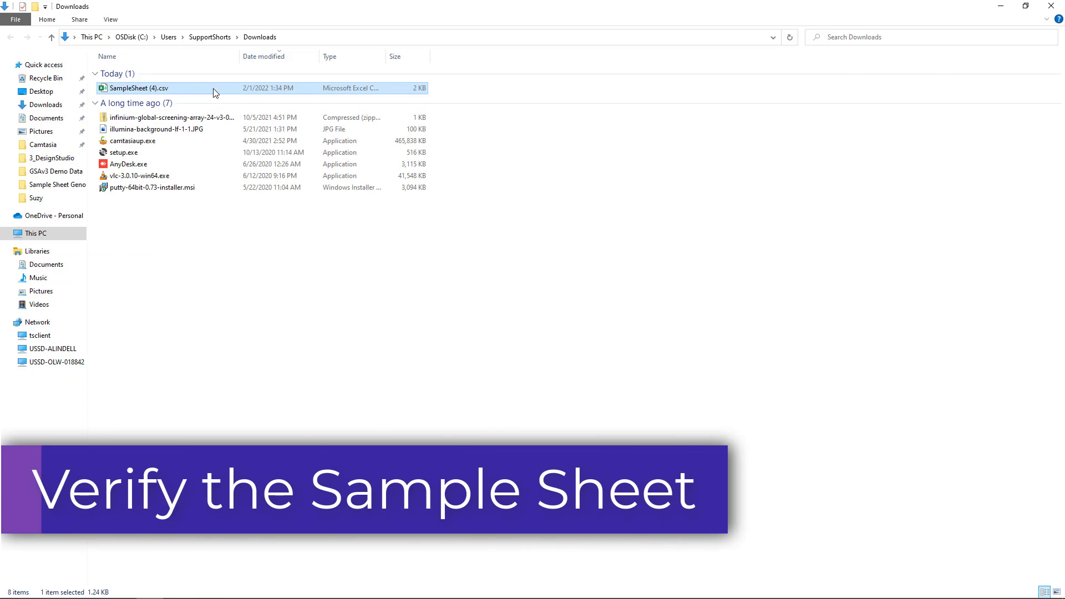
# Step: Open SampleSheet (4).csv from the Downloads folder in Notepad++, change the NoLaneSplitting value to lowercase true and save the file
pyautogui.rightClick(213, 88)
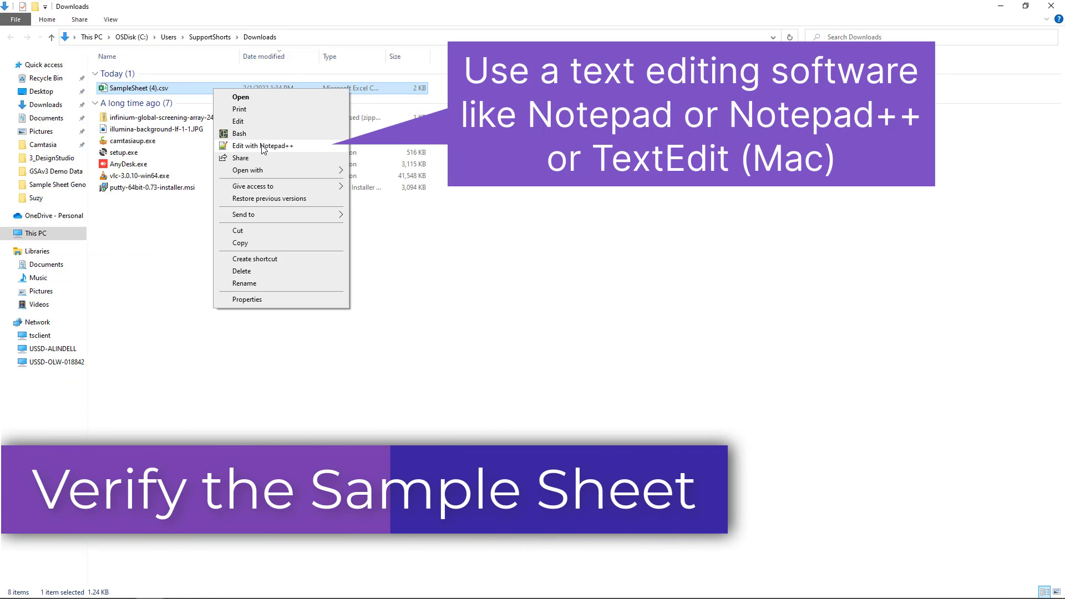
pyautogui.click(262, 146)
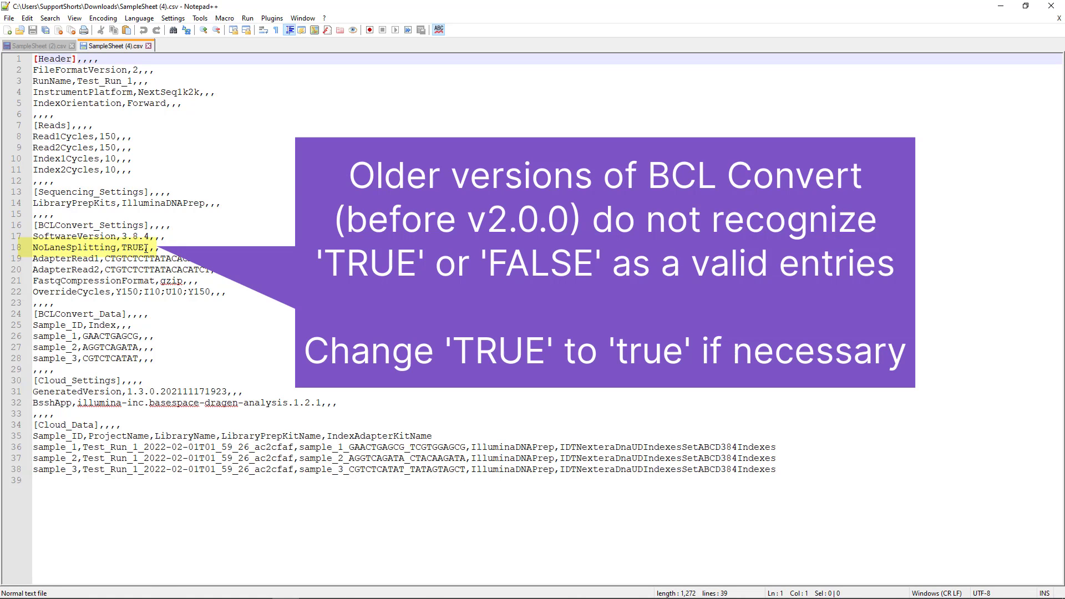
pyautogui.click(146, 249)
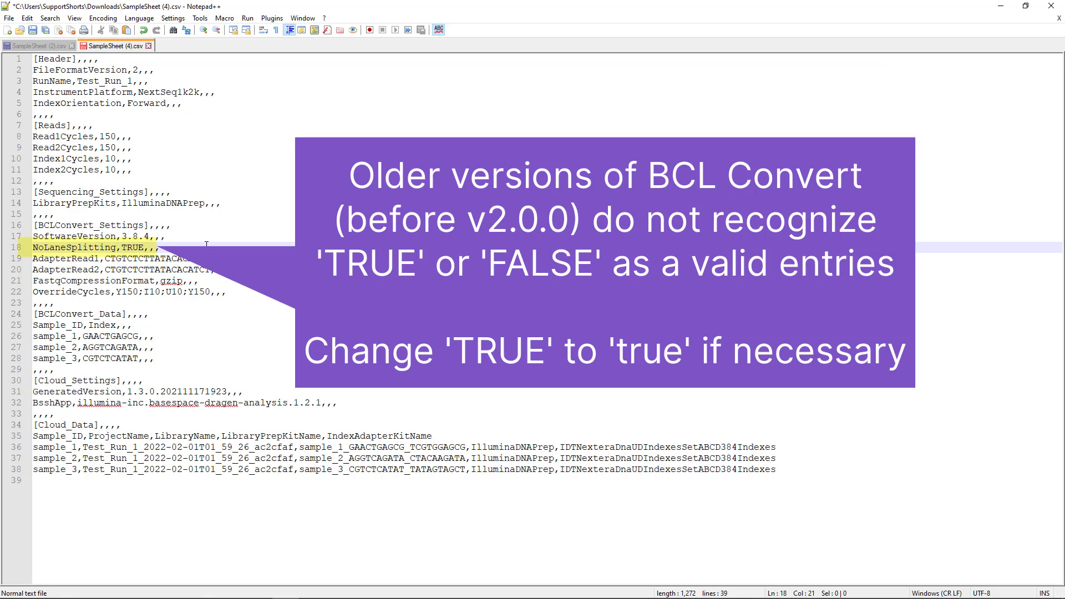
pyautogui.write('true')
pyautogui.click(10, 18)
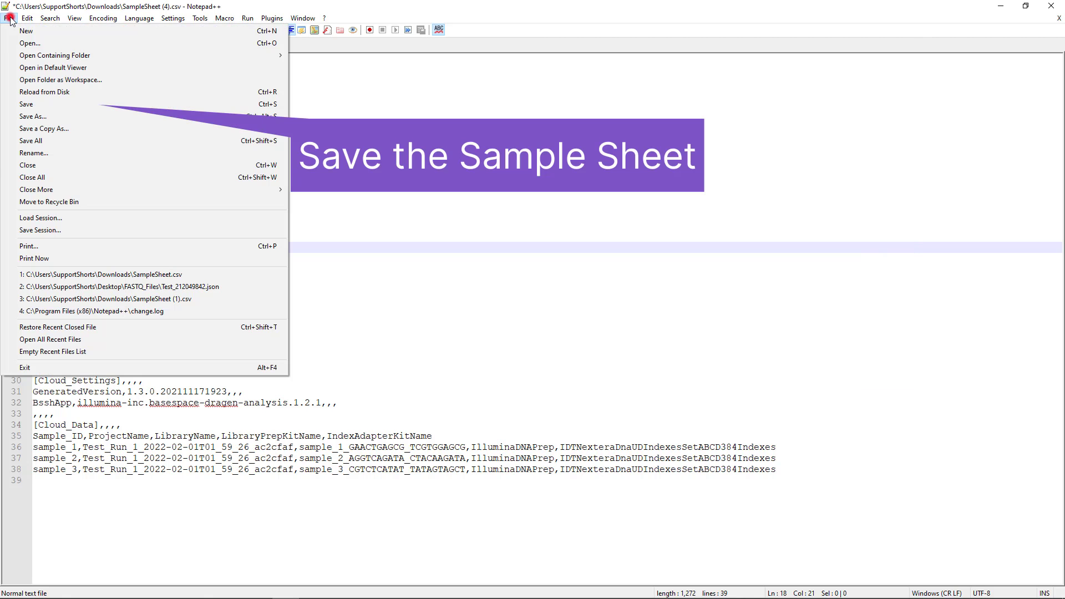
pyautogui.click(26, 105)
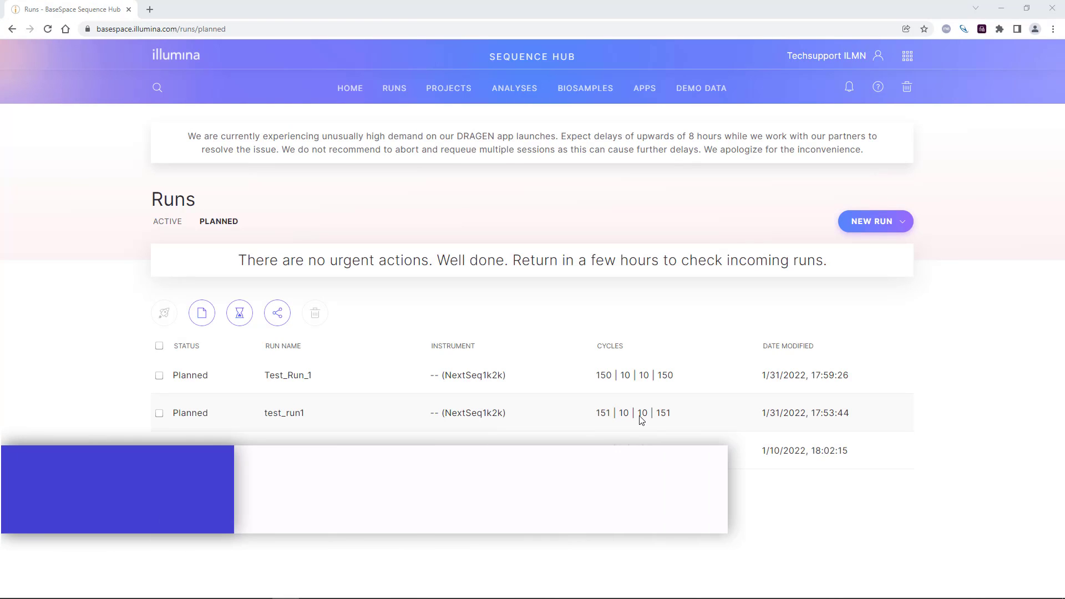
# Step: In BaseSpace Sequence Hub, open the NextSeq SampleSheet project and start a file upload to it
pyautogui.click(449, 89)
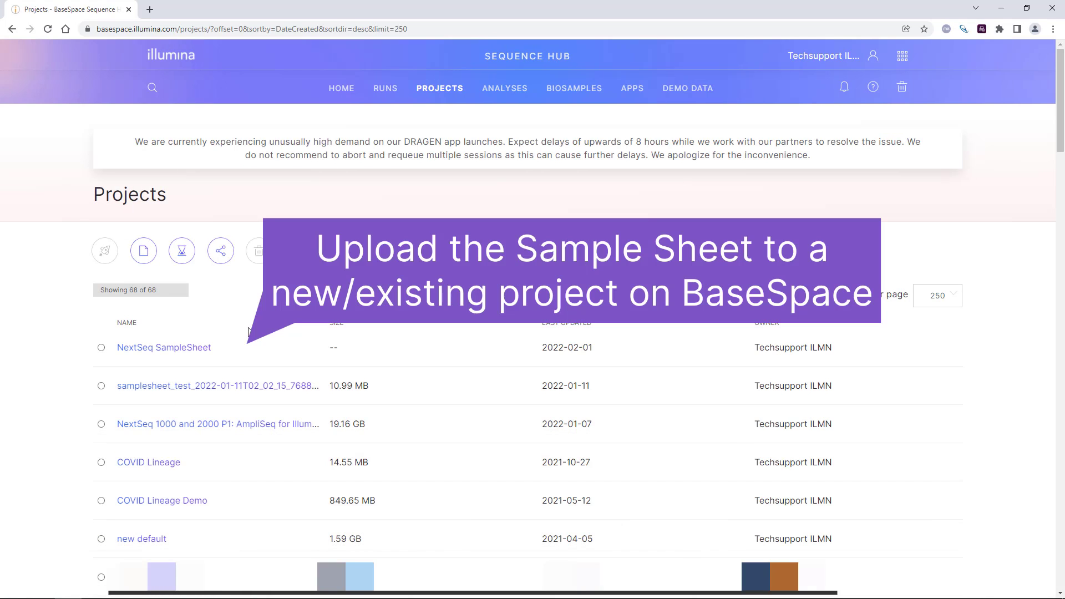
pyautogui.click(190, 349)
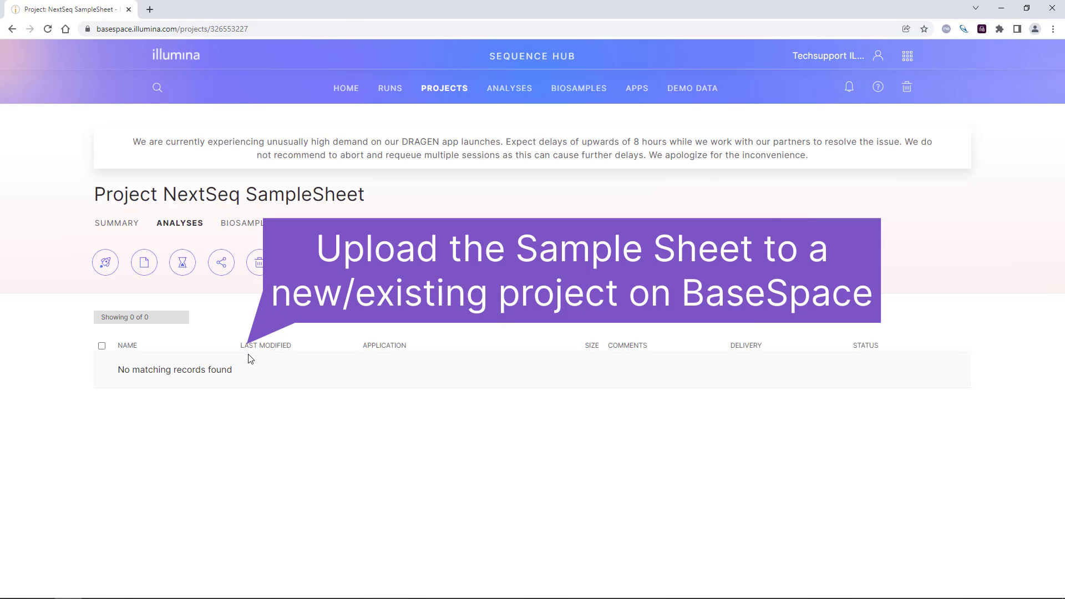
pyautogui.click(142, 271)
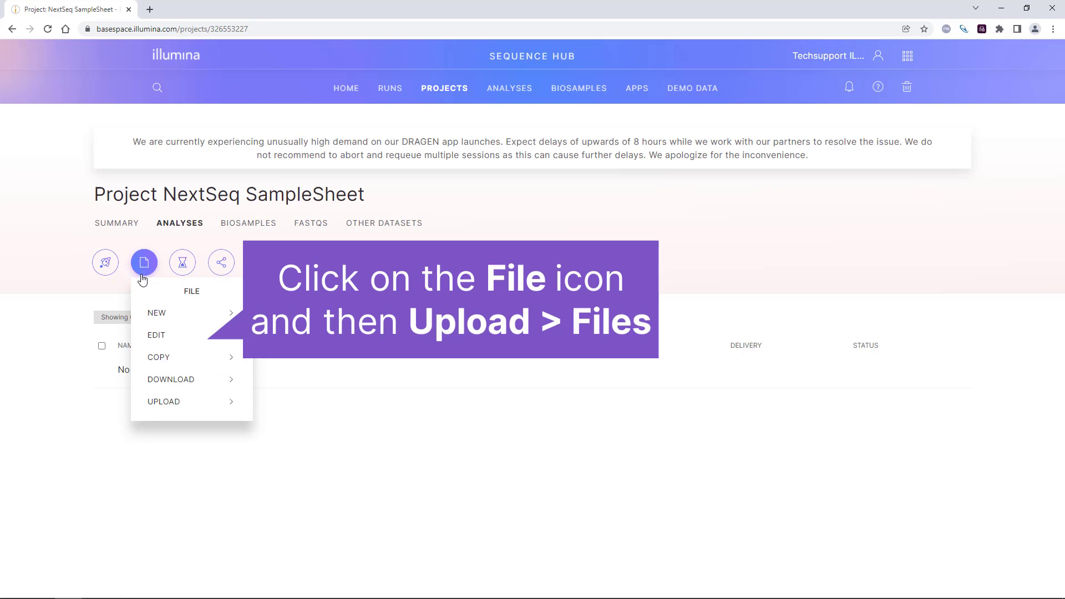
pyautogui.click(178, 403)
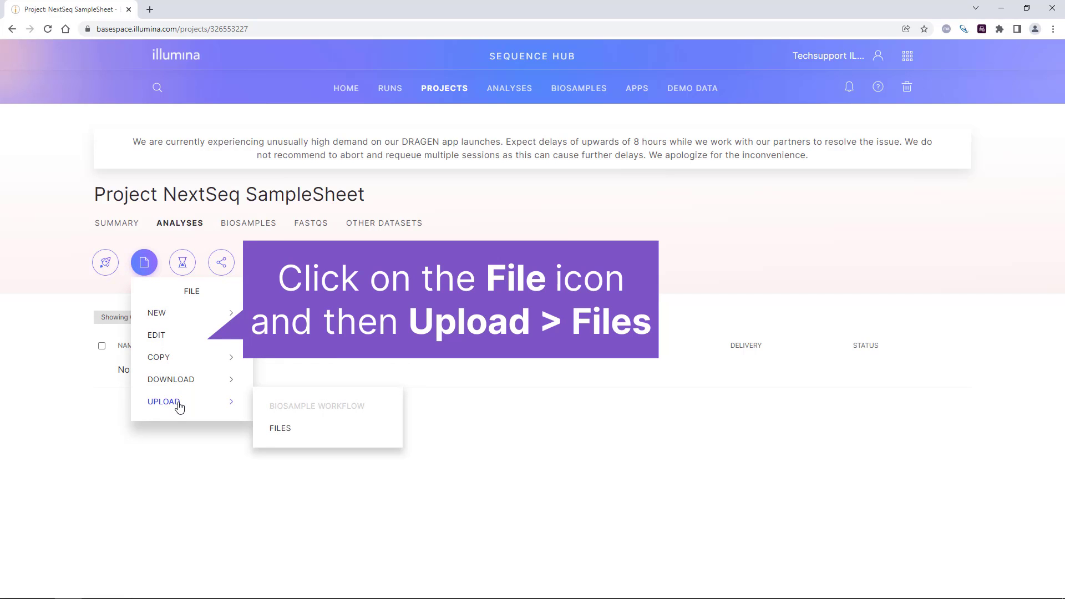
pyautogui.click(284, 429)
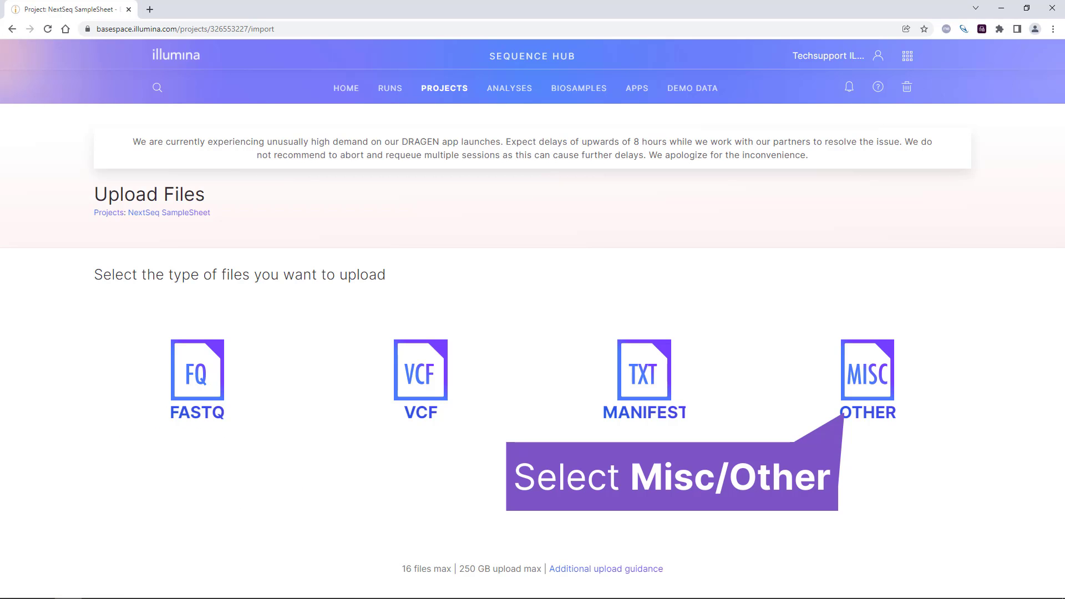
# Step: Upload SampleSheet (4).csv from the Downloads folder as a miscellaneous (Other) file and finish the upload
pyautogui.click(870, 389)
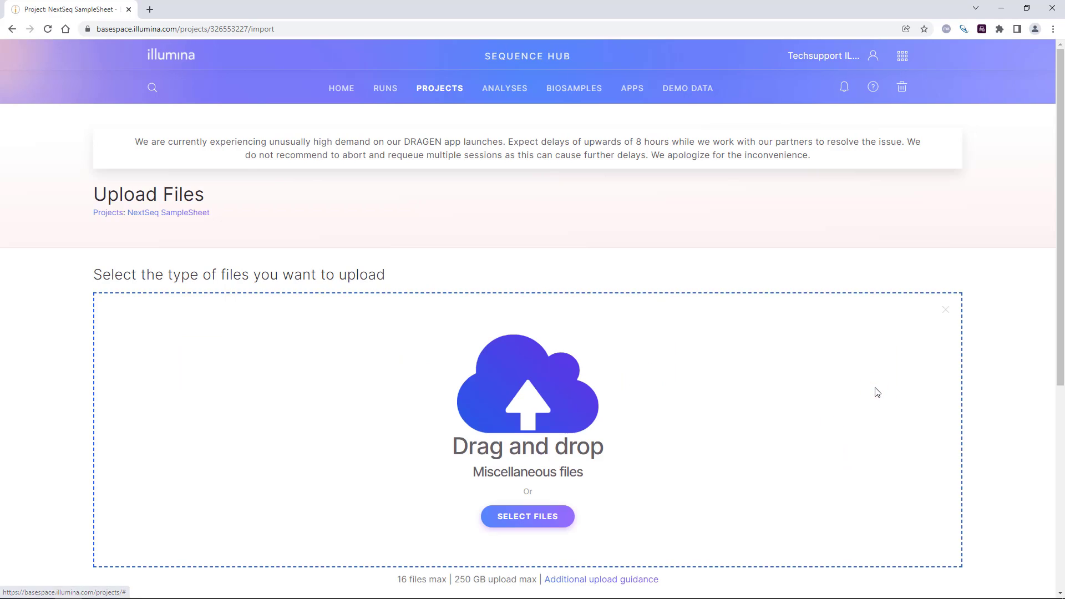
pyautogui.click(538, 517)
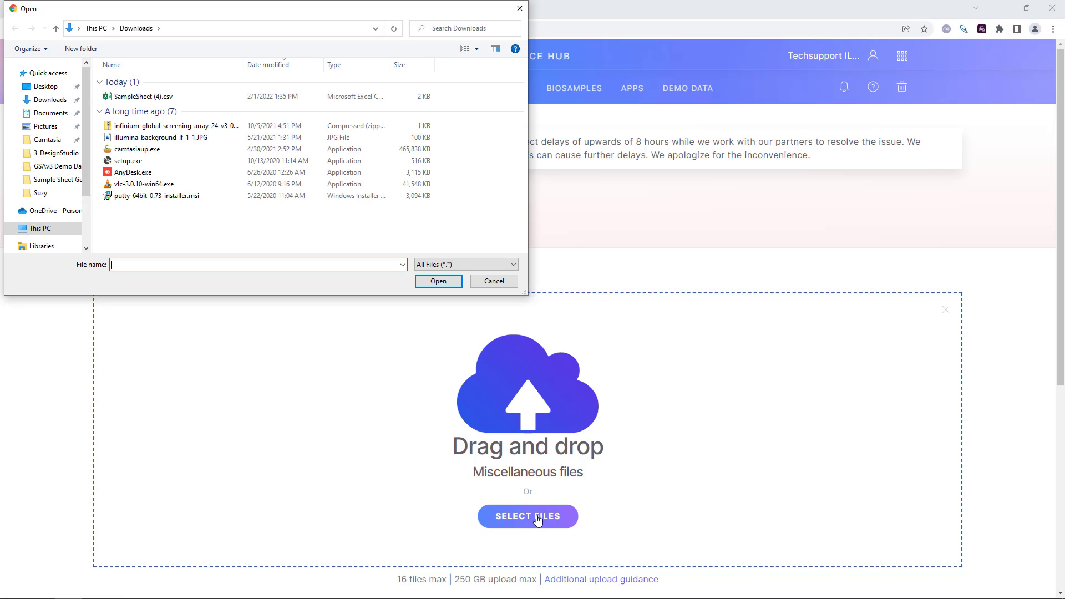
pyautogui.click(160, 97)
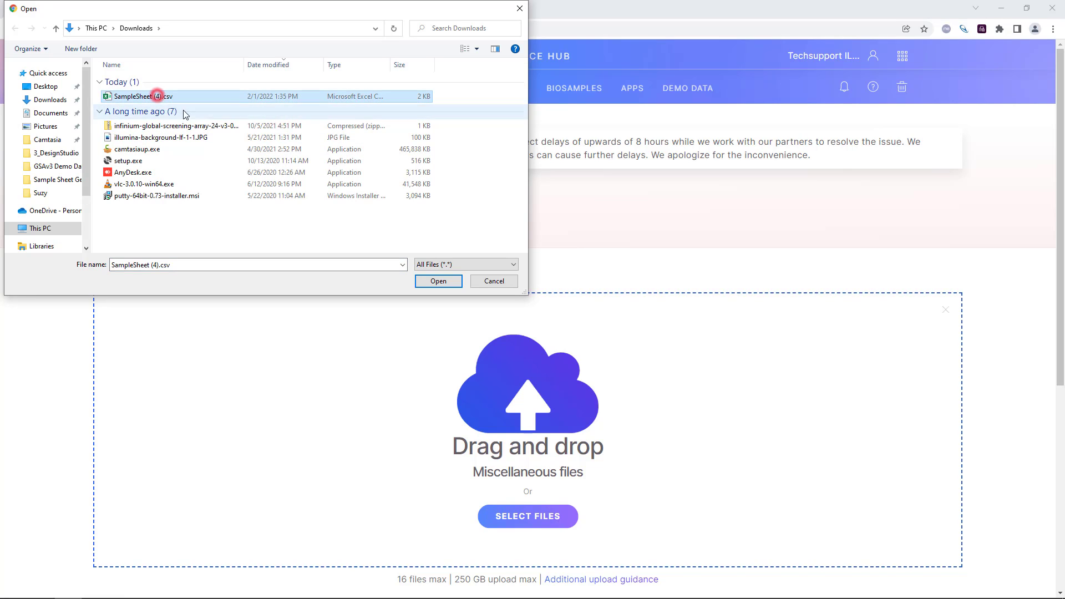
pyautogui.click(425, 283)
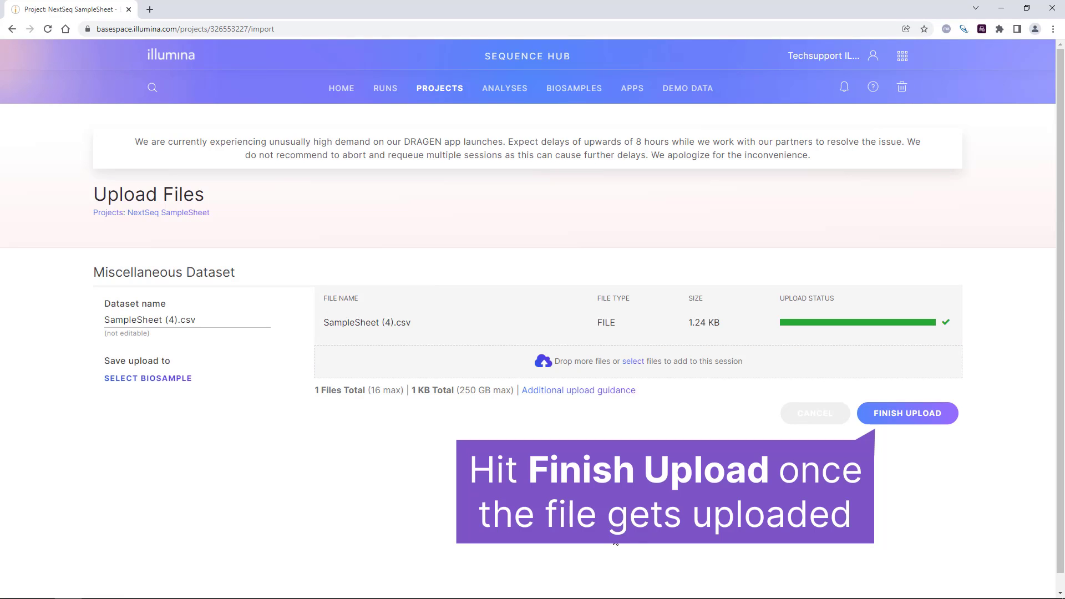
pyautogui.click(938, 417)
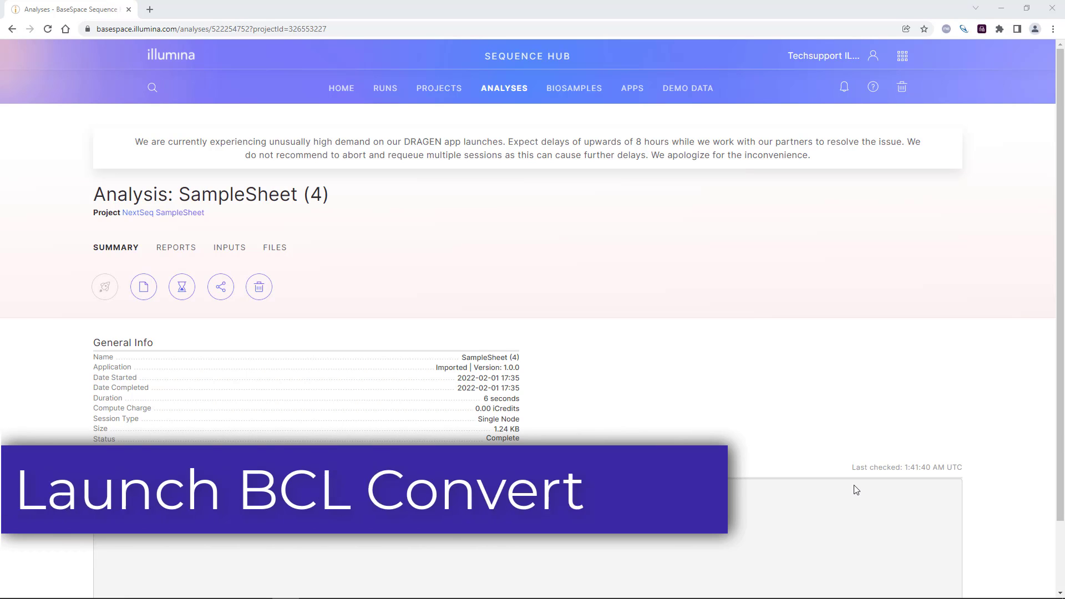
# Step: Open the launch configuration of the BCL Convert app, version 2.0.0
pyautogui.click(637, 92)
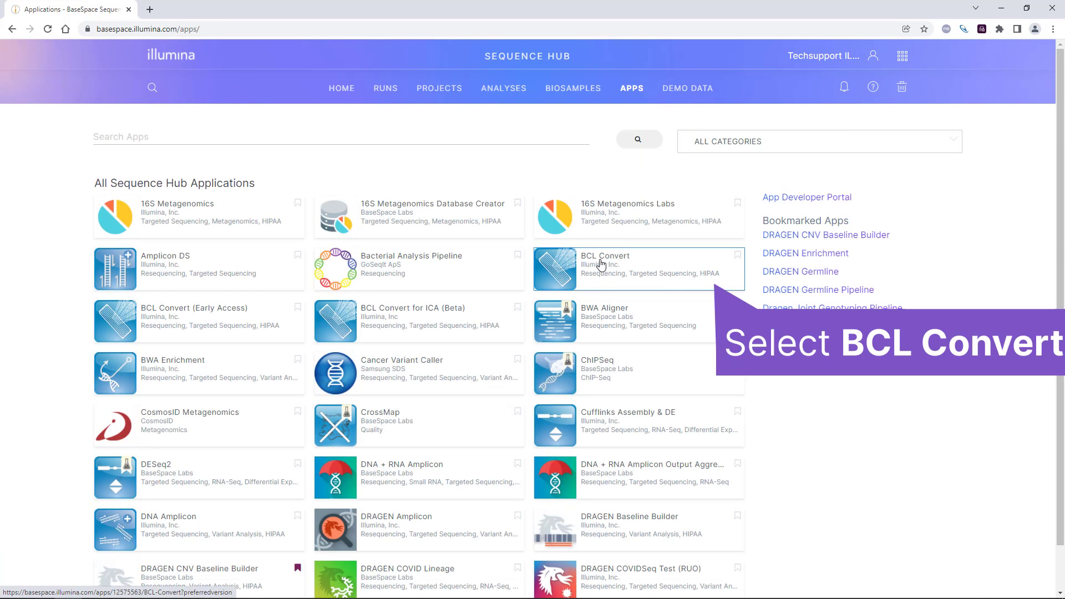
pyautogui.click(601, 263)
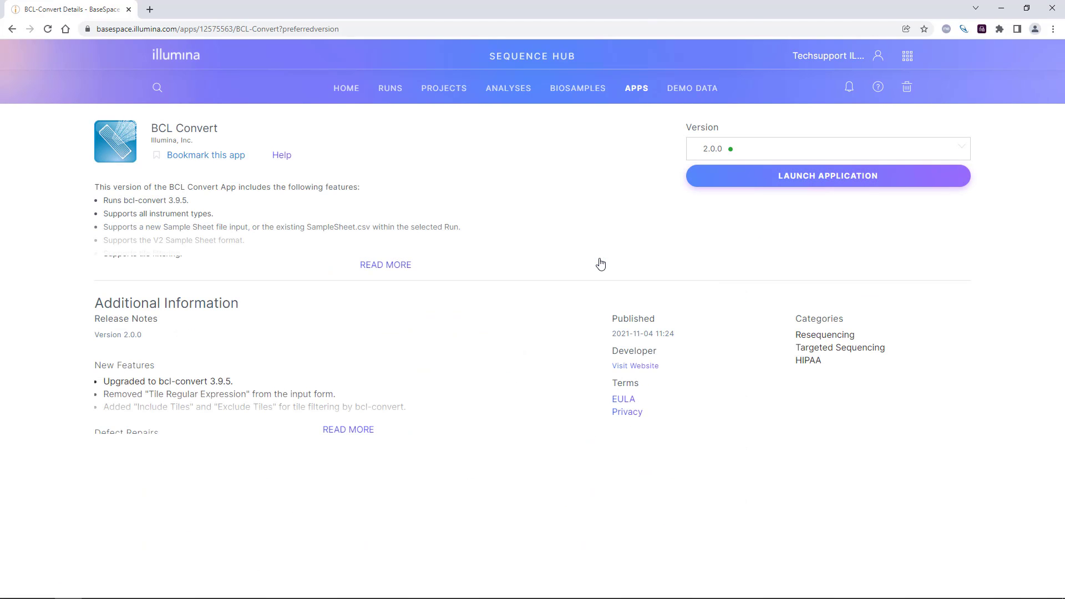
pyautogui.click(718, 184)
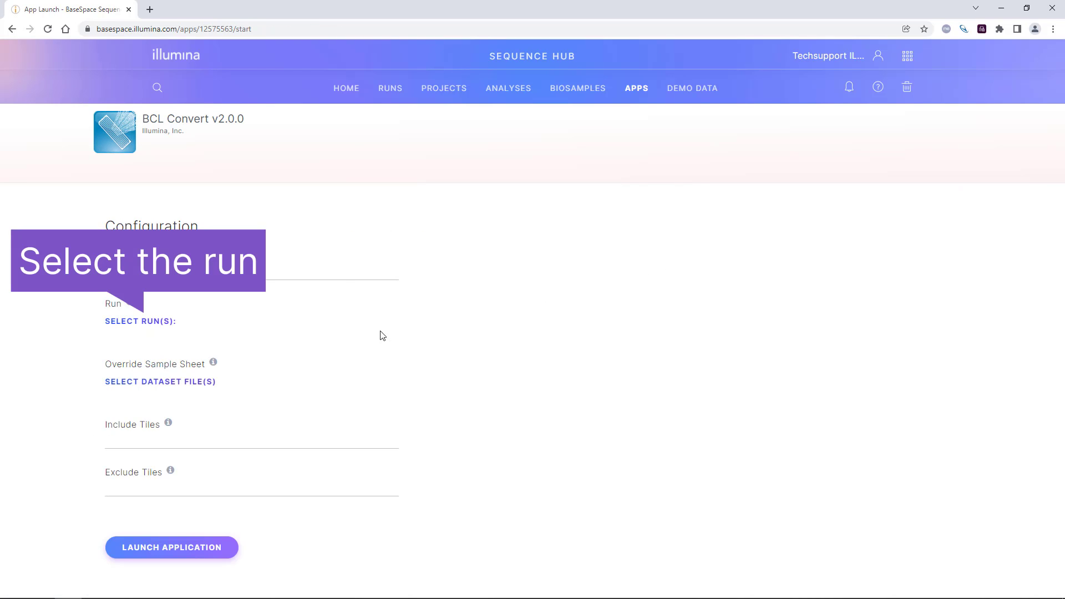
# Step: Choose the run "NextSeq 1000 and 2000 P1: Illumina DNA Prep with Enrichment - Exome Germline (Twist RefSeq Panel)" for the analysis
pyautogui.click(151, 321)
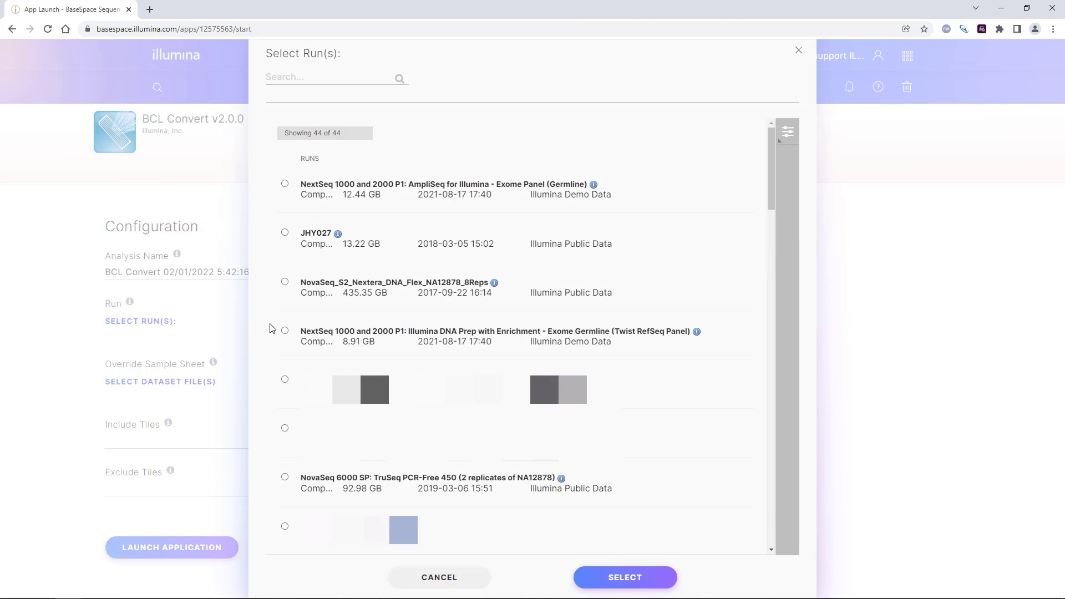
pyautogui.click(284, 331)
pyautogui.click(651, 579)
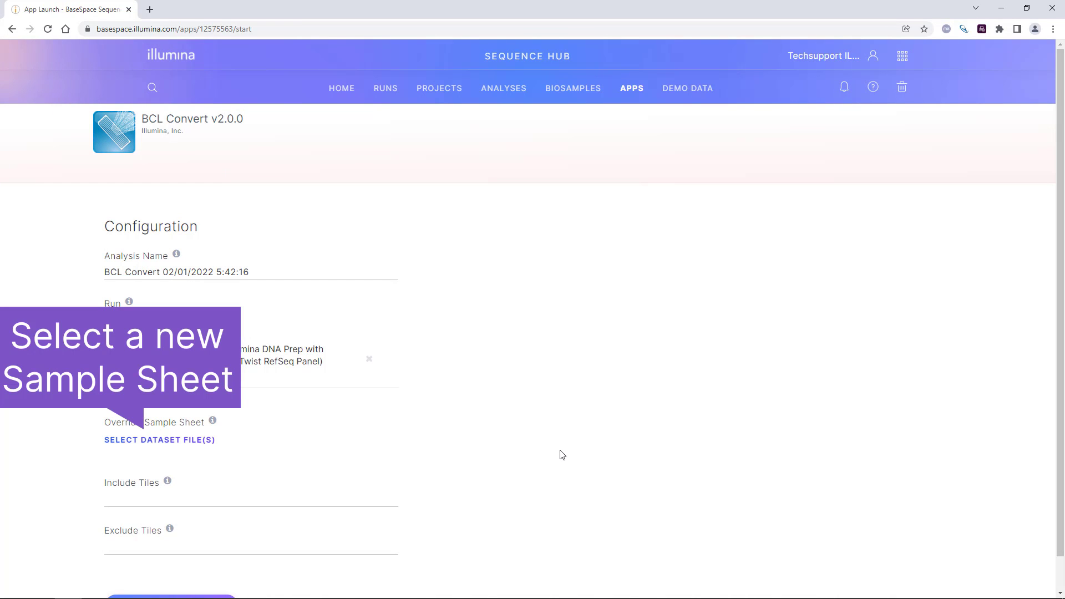
# Step: Choose SampleSheet (4).csv from the NextSeq SampleSheet project as the override sample sheet and launch BCL Convert
pyautogui.click(211, 441)
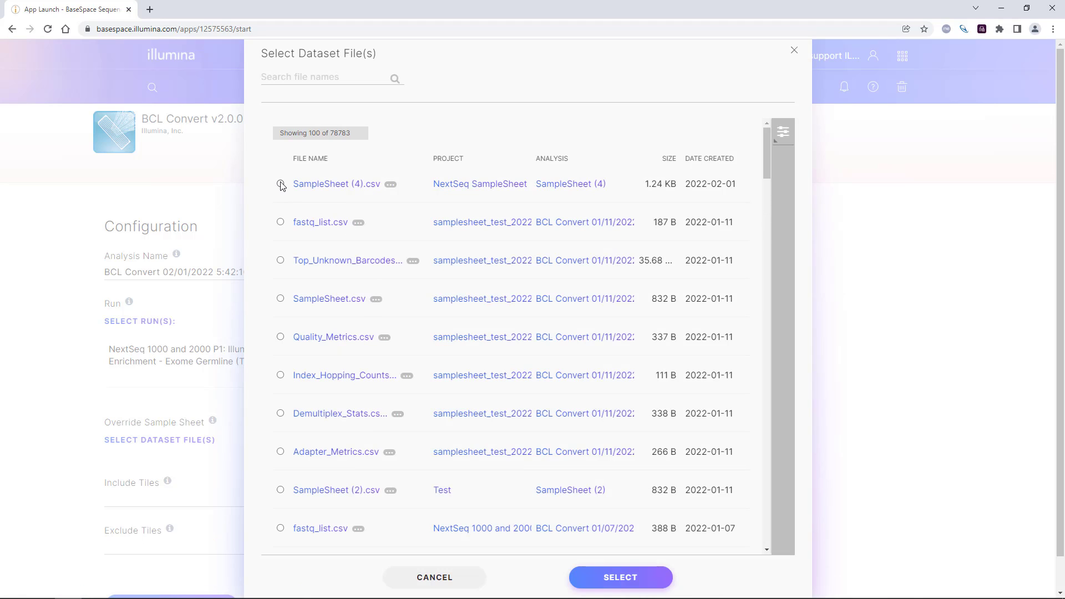
pyautogui.click(280, 183)
pyautogui.click(613, 580)
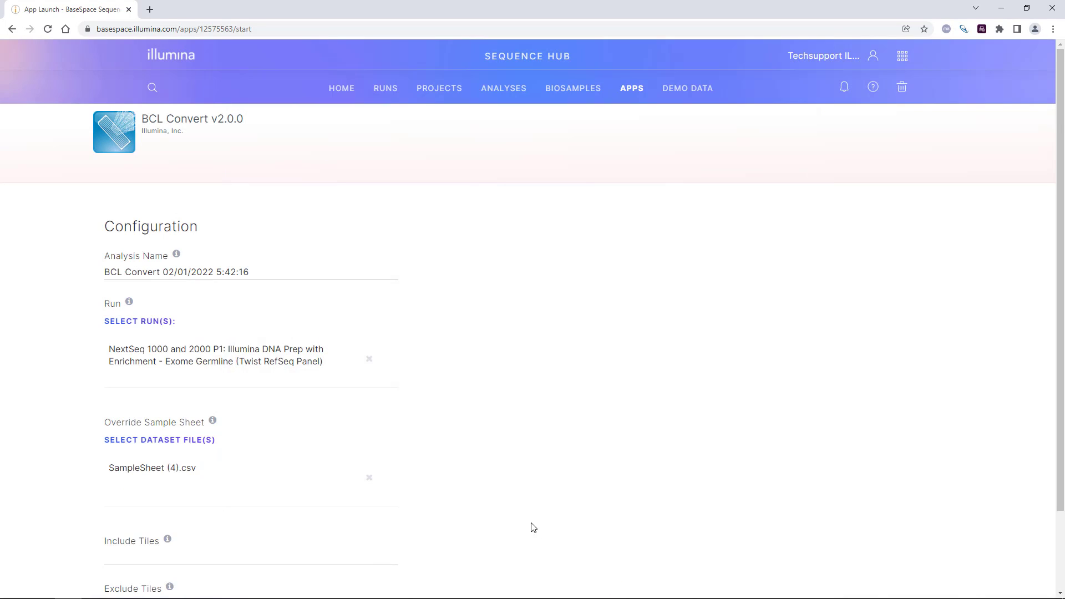
pyautogui.scroll(-2, 521, 513)
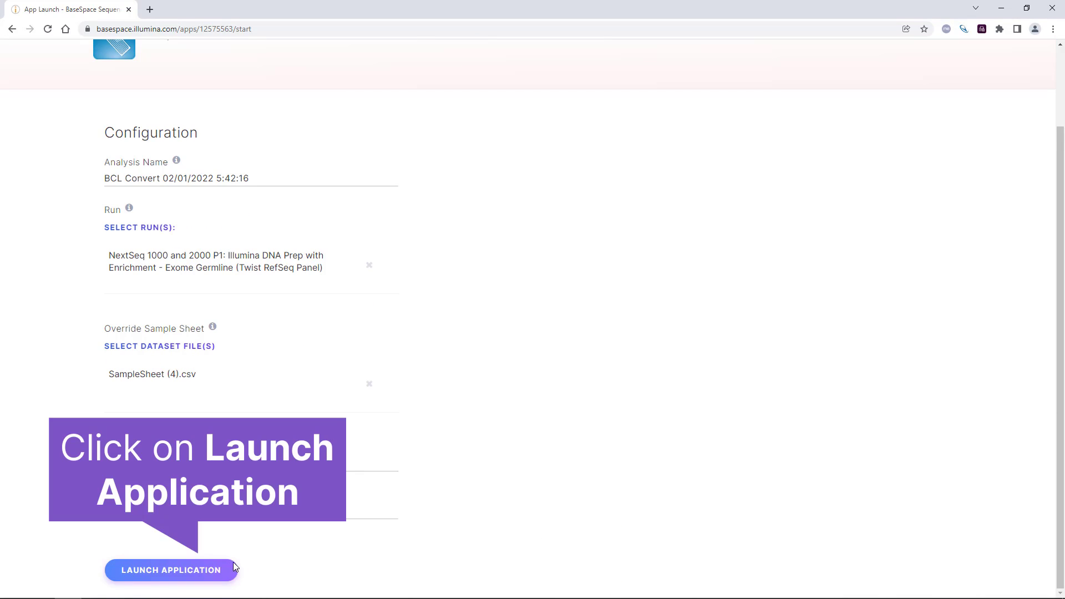
pyautogui.click(215, 572)
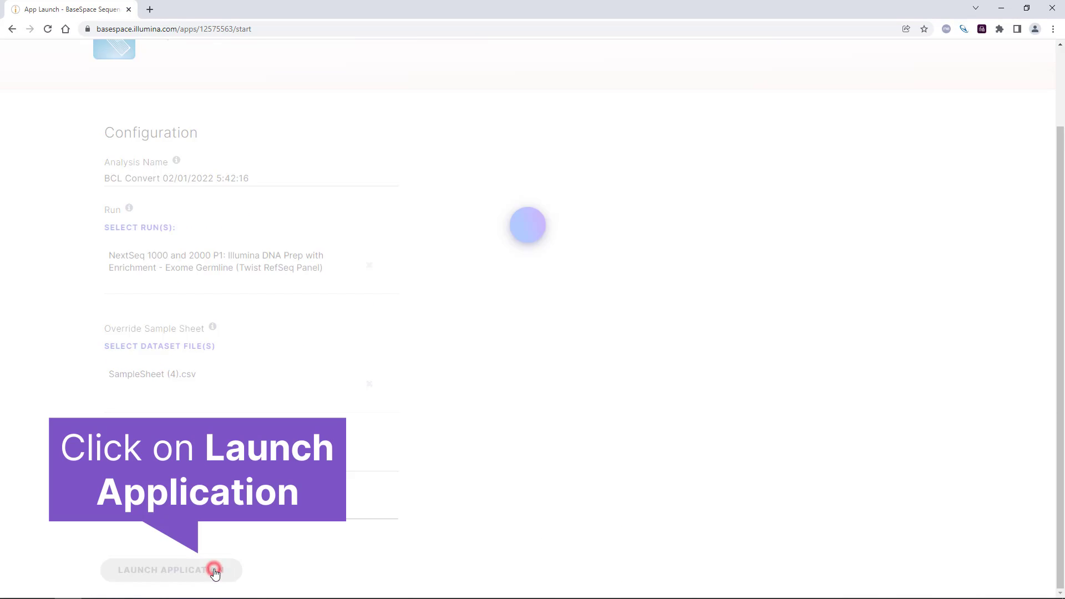